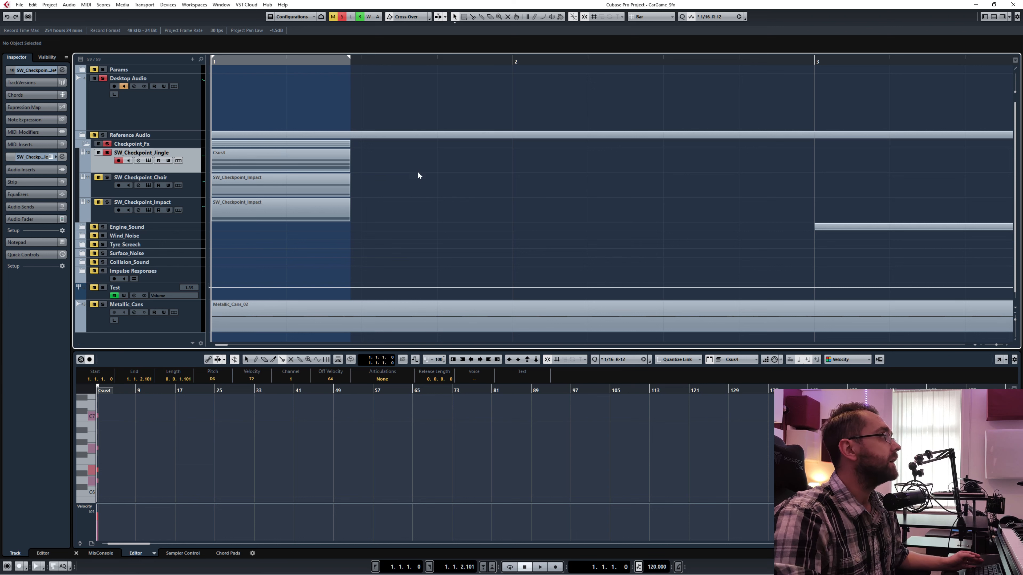
Open the SW_Checkpoint_Jingle MIDI part in its own full-size note editor window and show the track's synth
drag(446, 172, 276, 148)
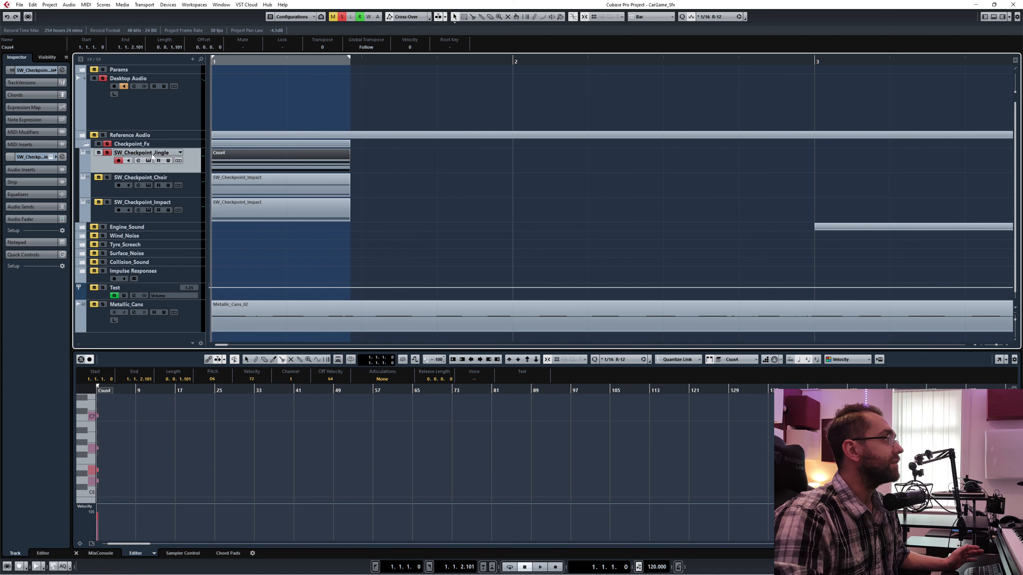
double_click(264, 162)
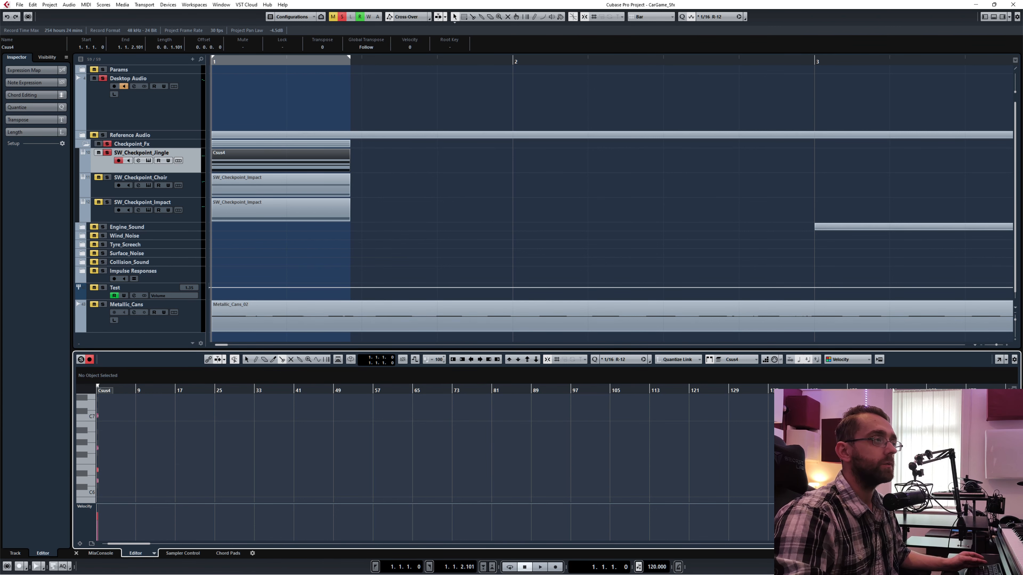
click(999, 360)
drag(164, 346, 203, 145)
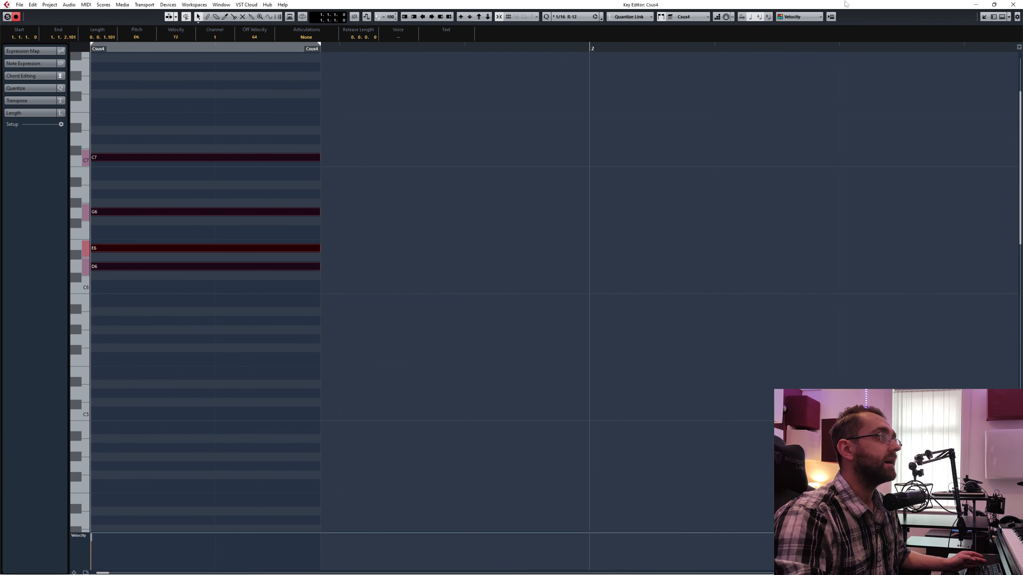
click(831, 17)
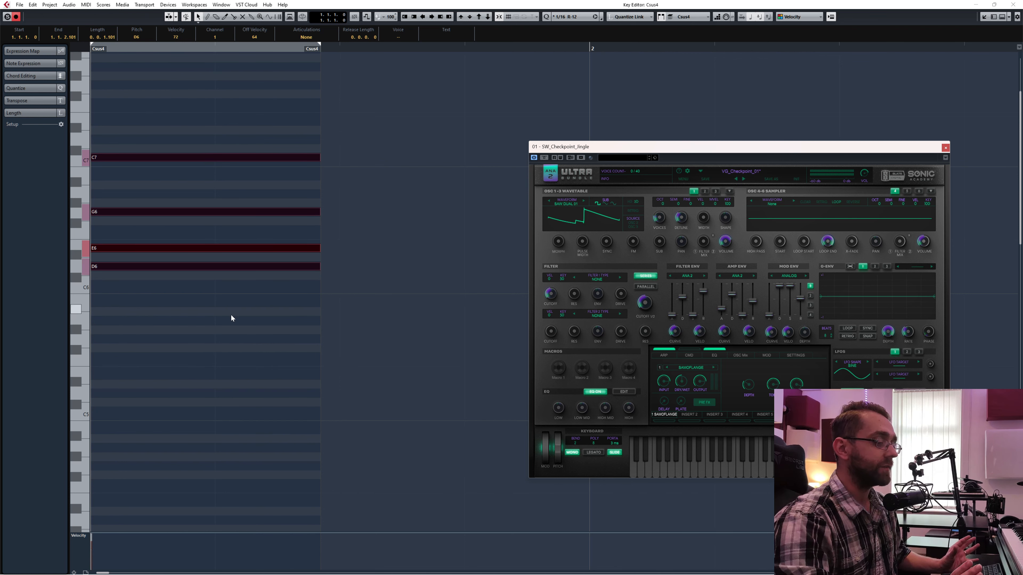
Examine how the jingle's chord is built from the D6, E6, G6 and C7 notes
click(92, 297)
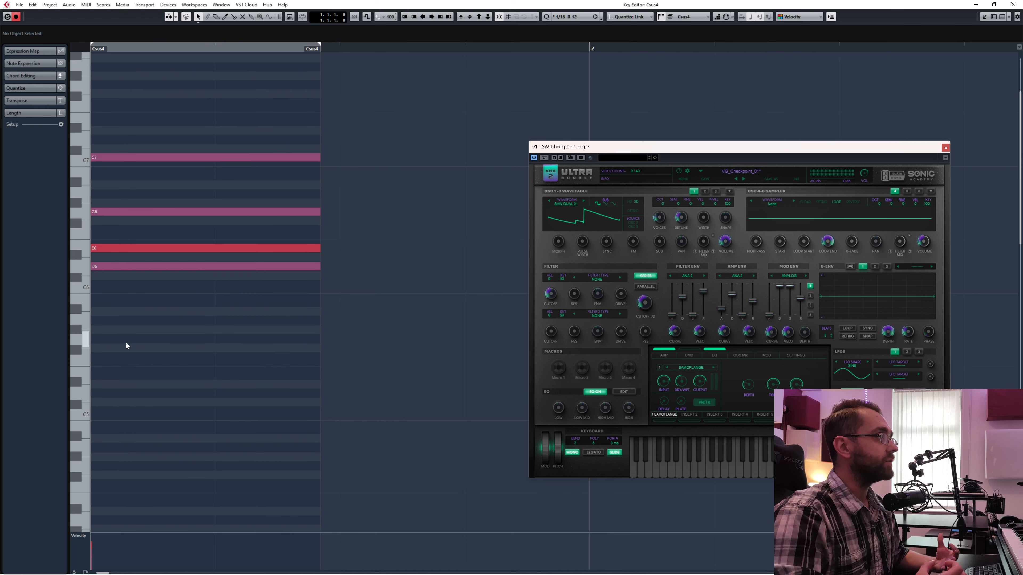
drag(115, 333, 156, 211)
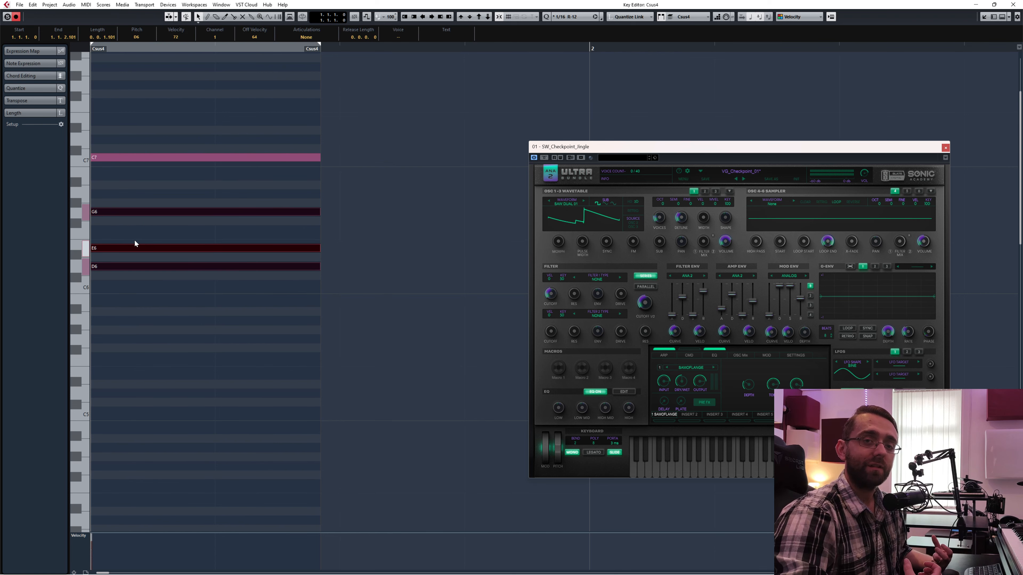
click(179, 120)
drag(177, 84, 149, 178)
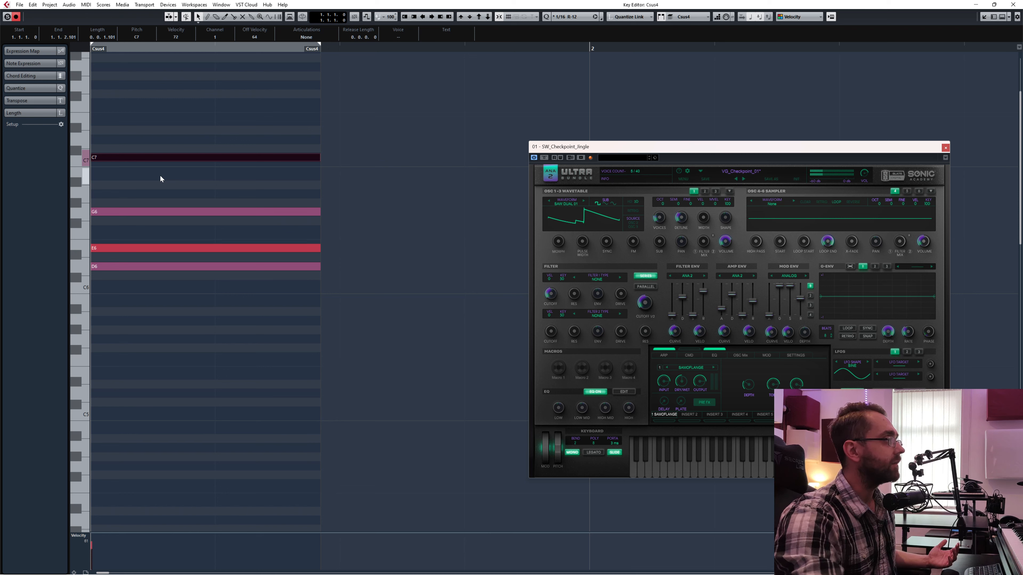
click(119, 265)
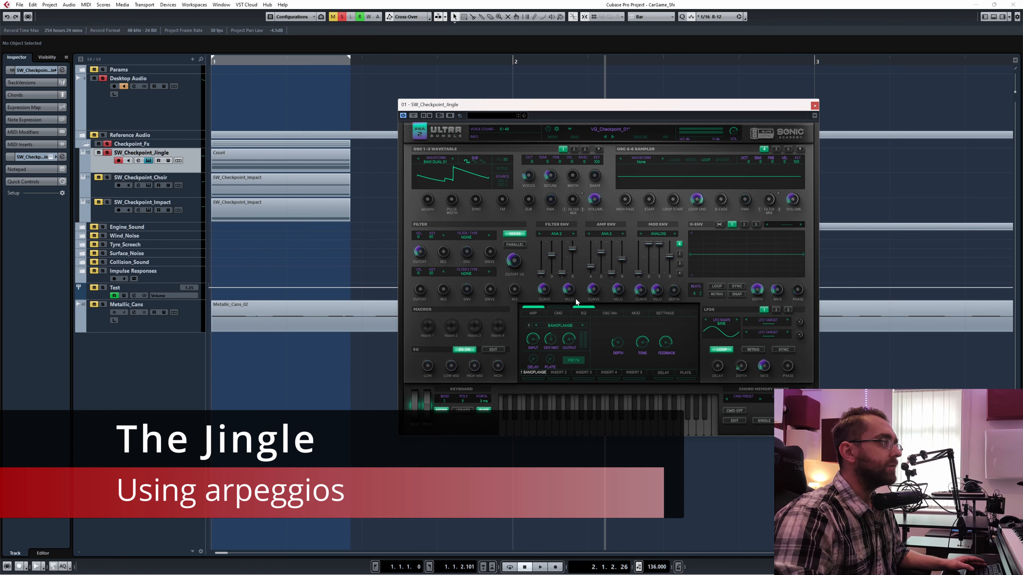
Open the jingle synth's arpeggiator, clear the notes from its four steps, and return playback to the project start
click(533, 313)
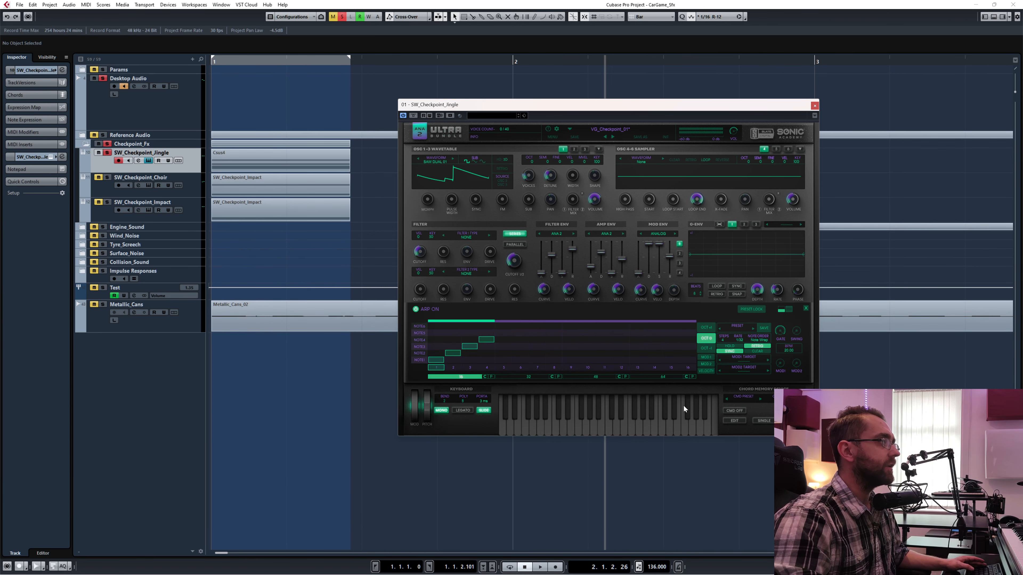
drag(484, 109, 393, 122)
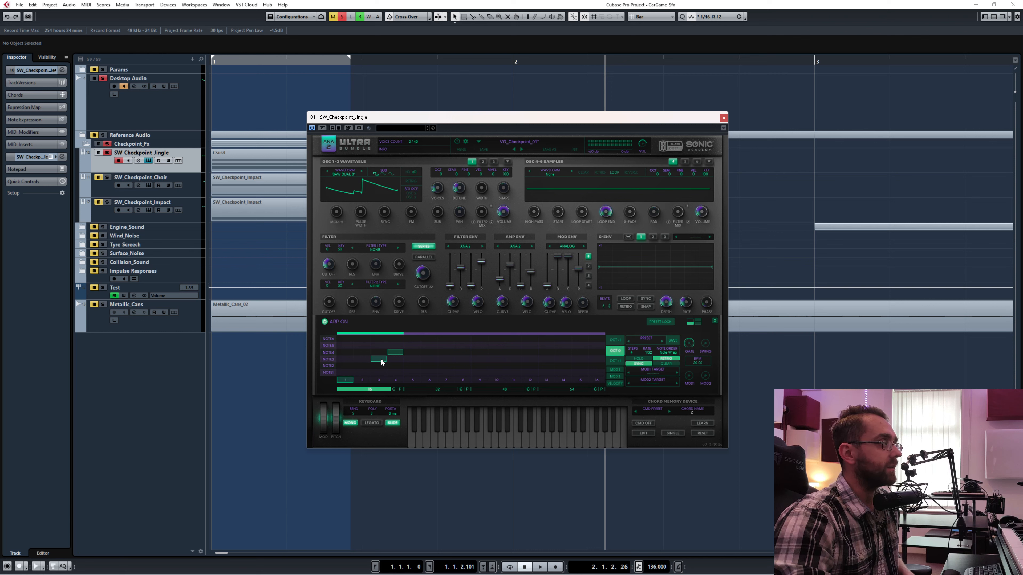
key(Home)
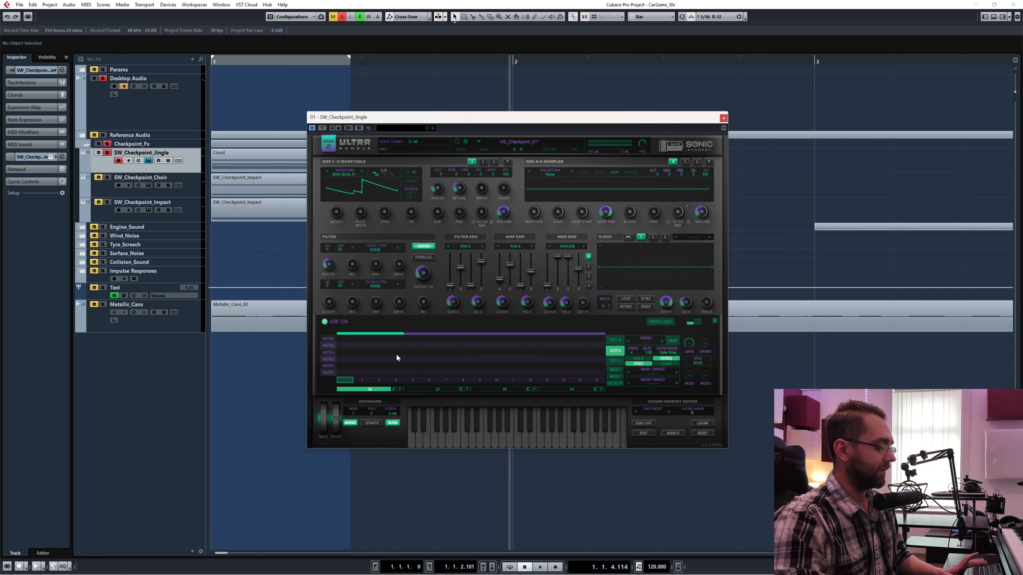
Try an arpeggio pattern with note 2 on all four steps, audition it, and clear the steps again
click(344, 366)
click(362, 366)
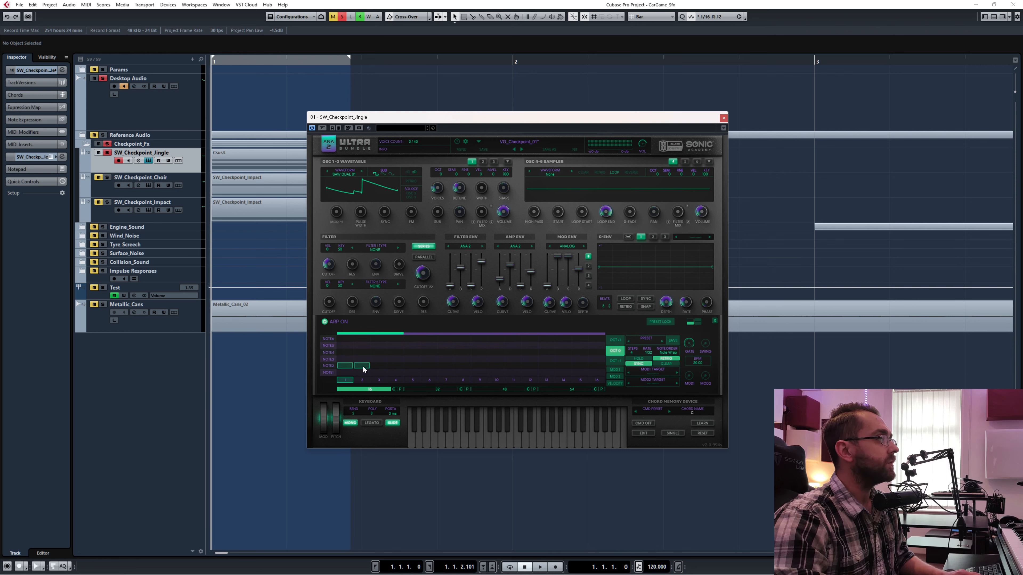
key(space)
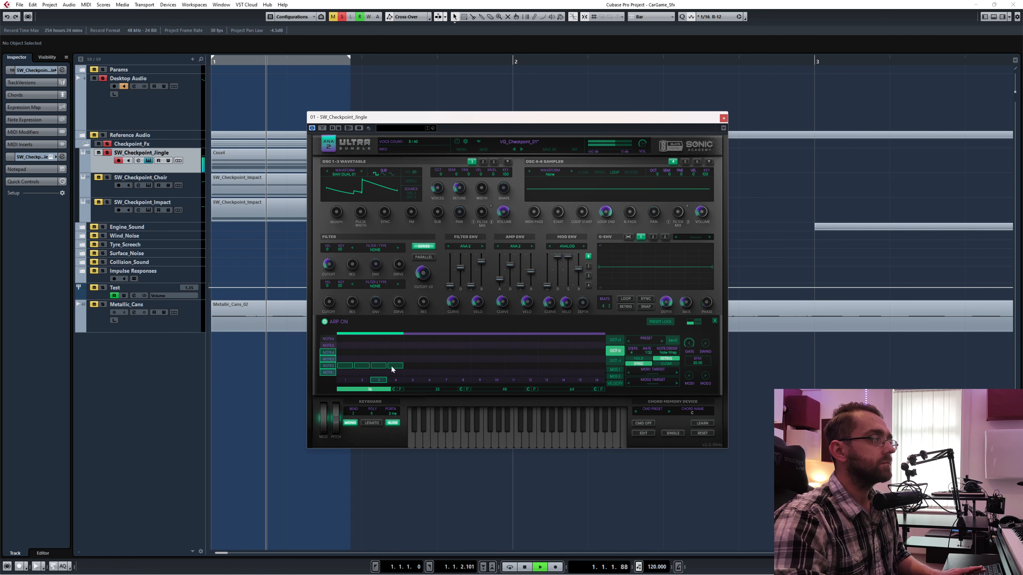
click(339, 367)
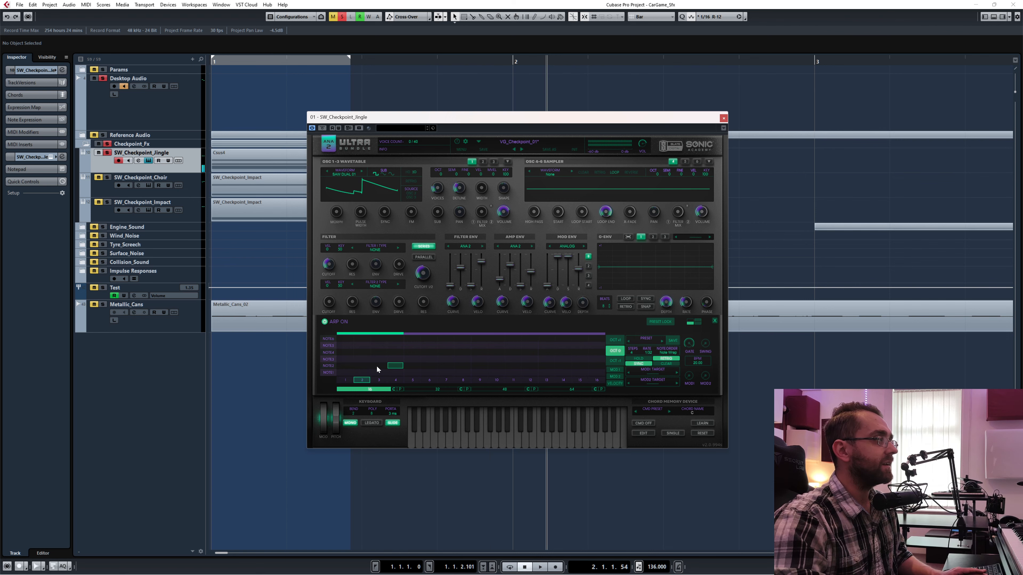
Reopen the jingle part in a full-size note editor and set arpeggiator steps 1 to 4 to ascending notes 1 to 4
double_click(266, 155)
drag(374, 121, 535, 73)
click(998, 360)
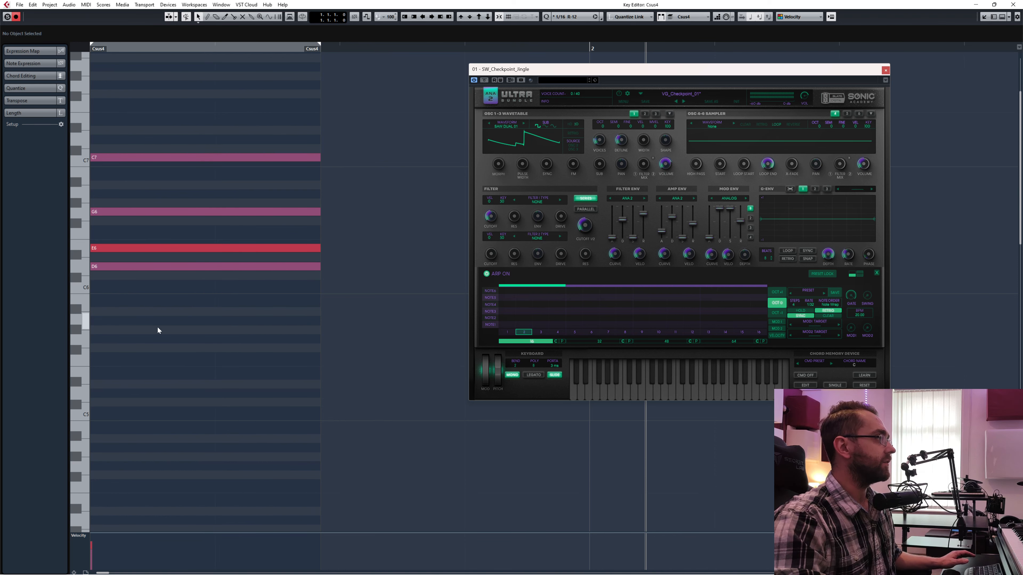
drag(153, 329, 242, 101)
click(588, 66)
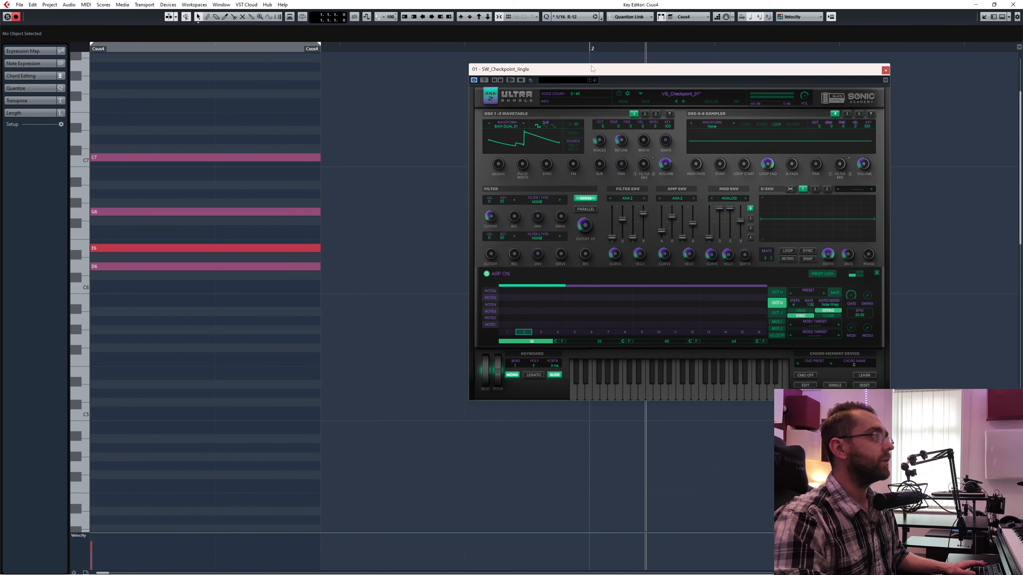
drag(591, 66, 534, 124)
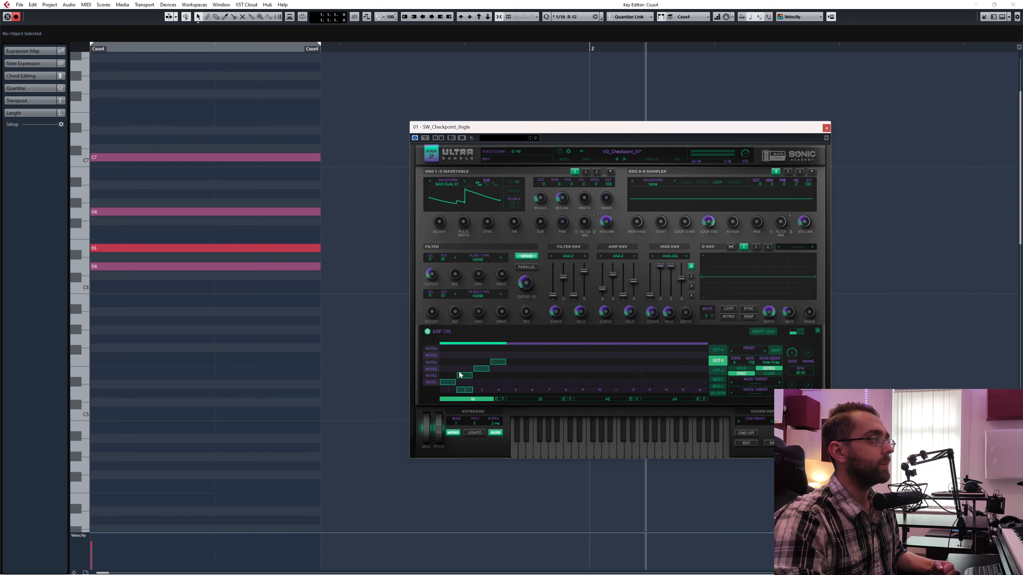
Try alternative note orders on arpeggiator steps 2 to 4, such as 1-4-2-4, and restore the ascending pattern
click(119, 266)
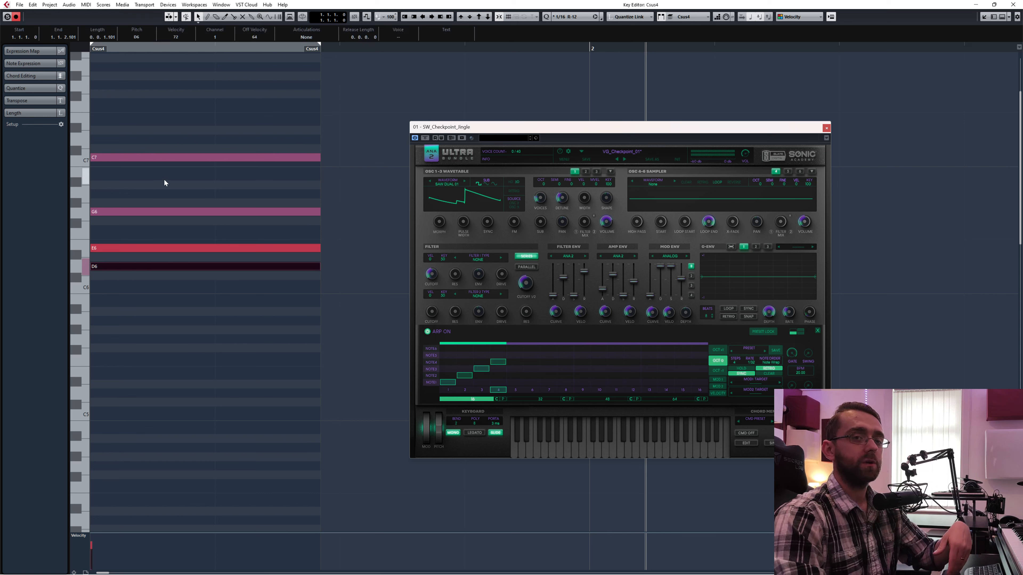
drag(181, 186, 215, 157)
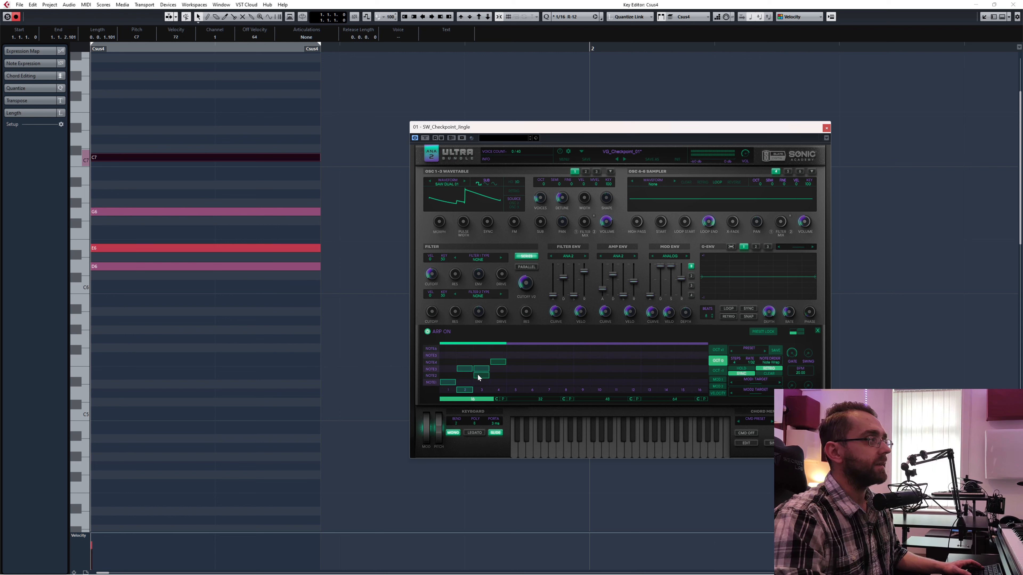
click(478, 375)
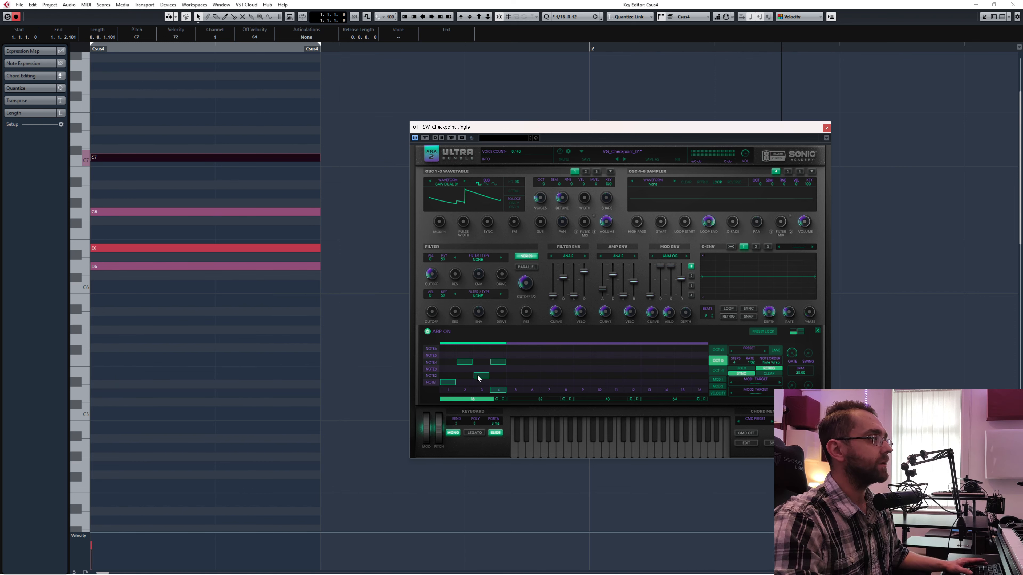
click(495, 381)
click(496, 382)
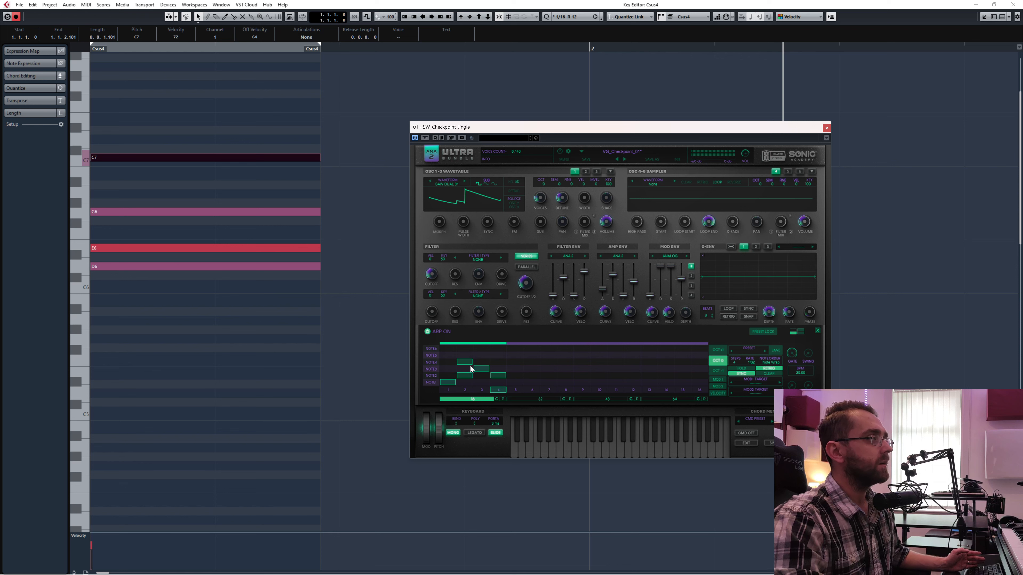
click(497, 362)
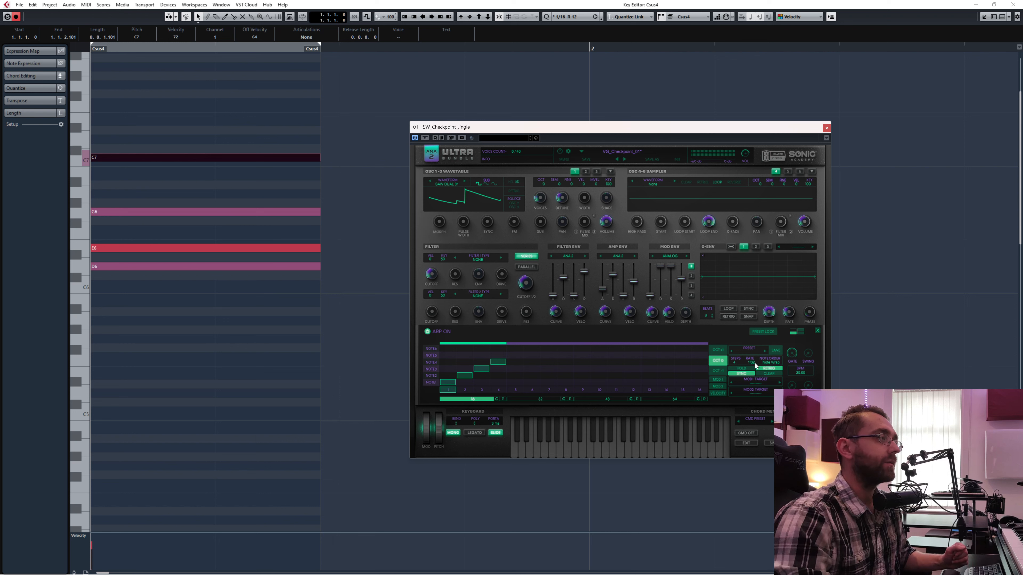
Try an arpeggiator rate of 1/16 and audition the jingle
drag(752, 364, 752, 376)
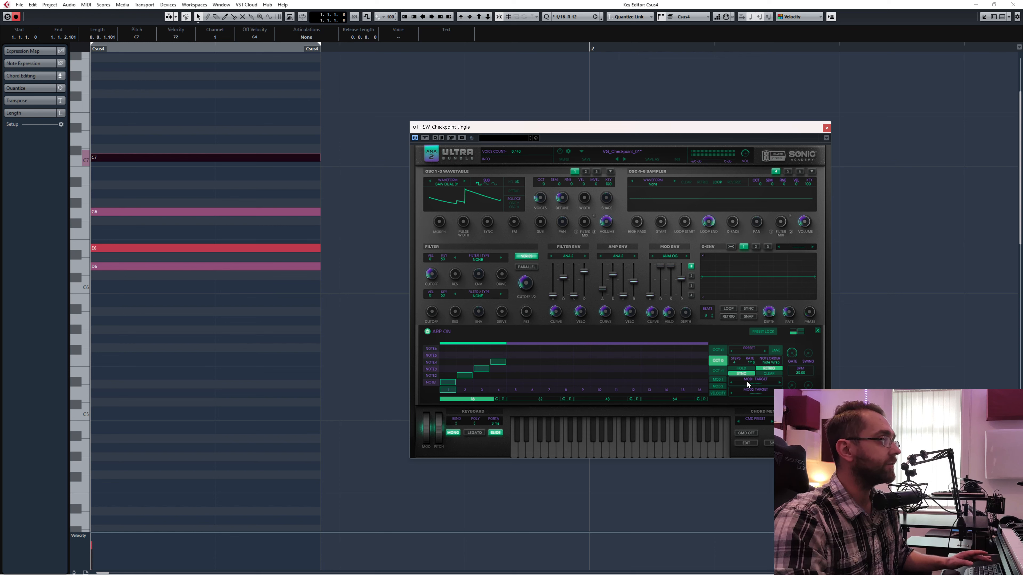
key(space)
key(space)
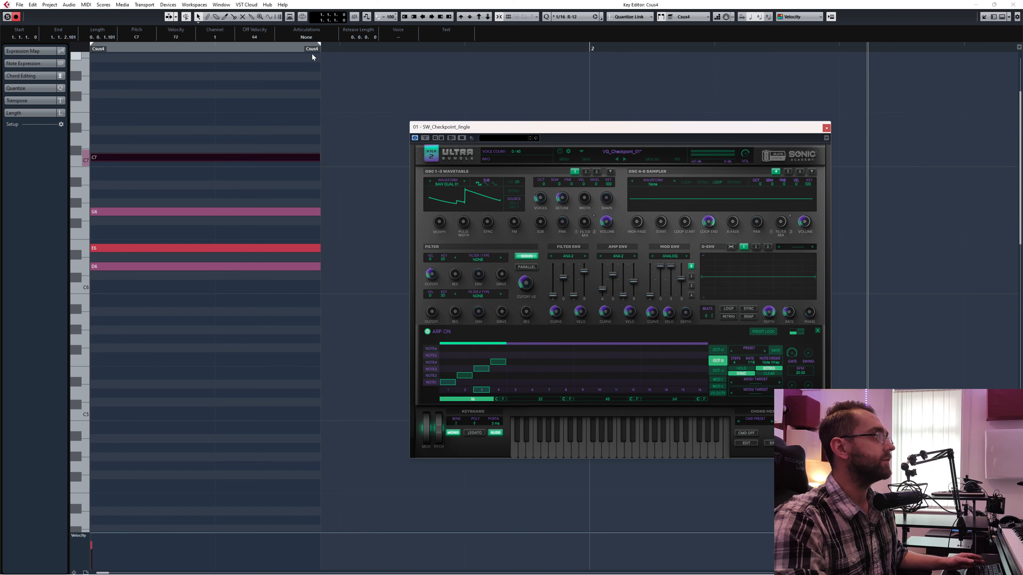
Extend the jingle part and all four chord notes to the start of bar 2 and audition them
drag(311, 53, 555, 61)
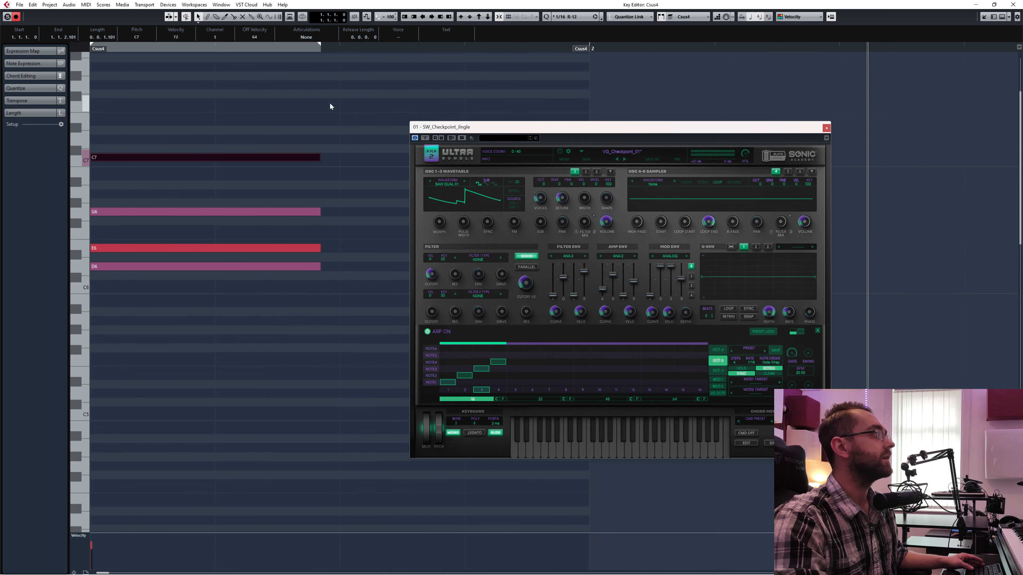
drag(329, 102, 82, 331)
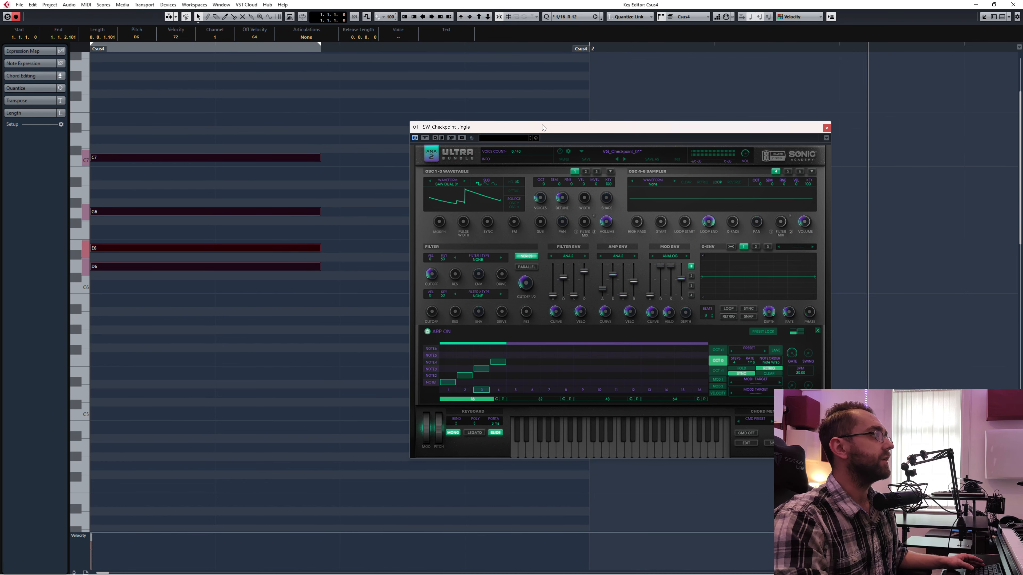
drag(542, 126, 723, 273)
drag(320, 155, 567, 156)
key(space)
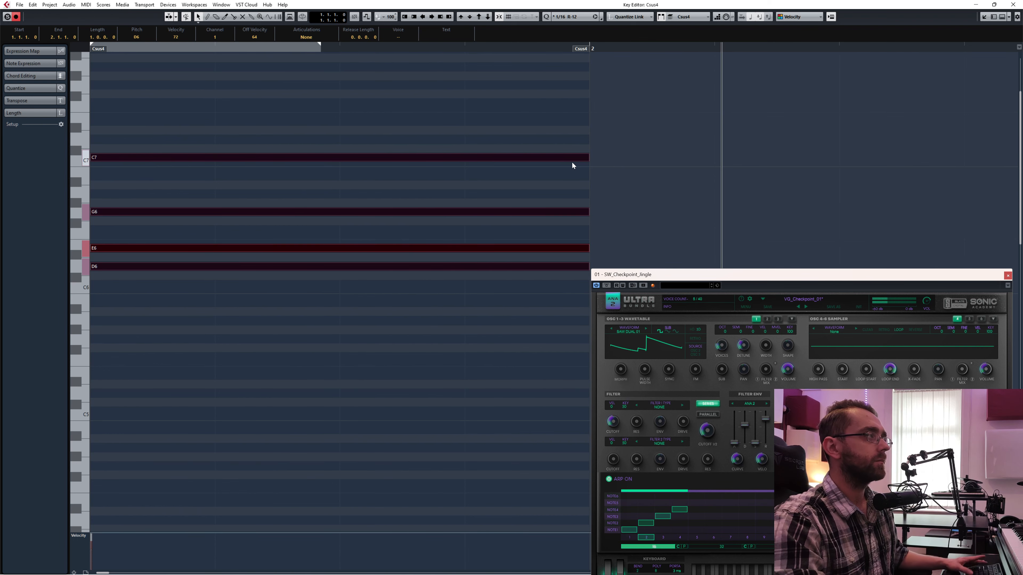
key(space)
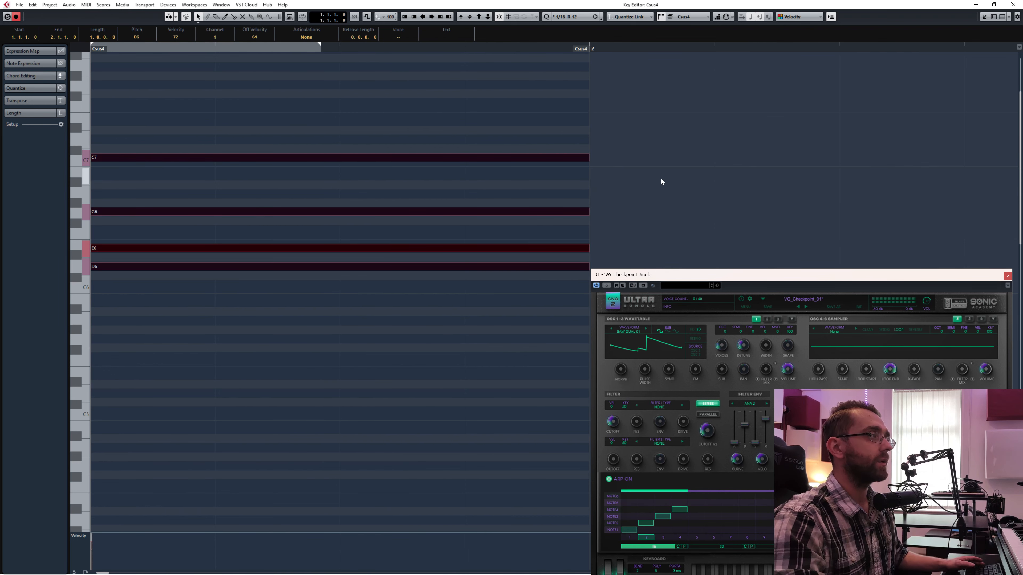
Return the arpeggiator rate to 1/32 and shorten all four chord notes to two beats
drag(723, 274, 677, 113)
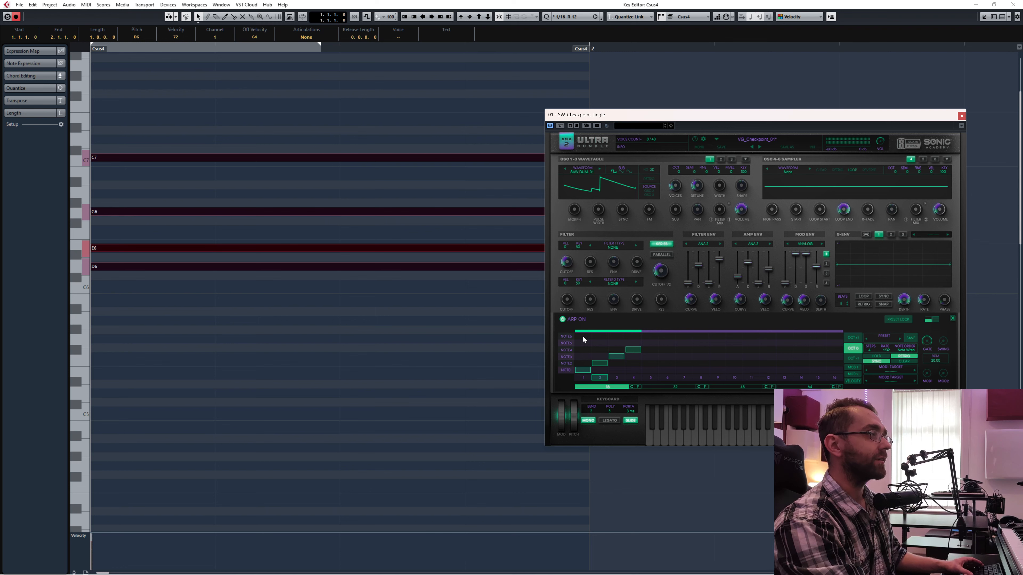
key(space)
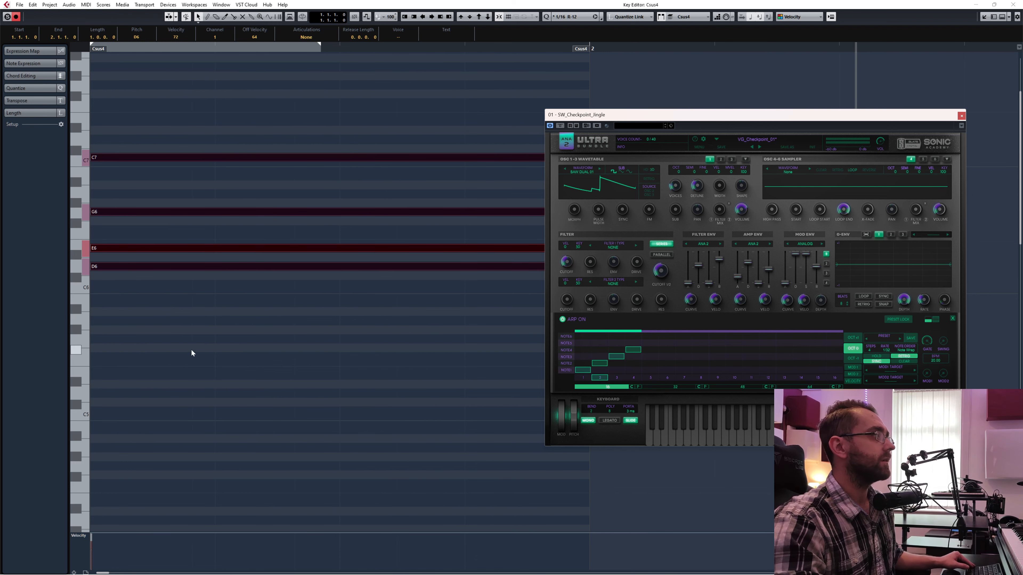
scroll(191, 349, down, 3)
click(213, 316)
scroll(214, 319, up, 3)
key(ctrl+a)
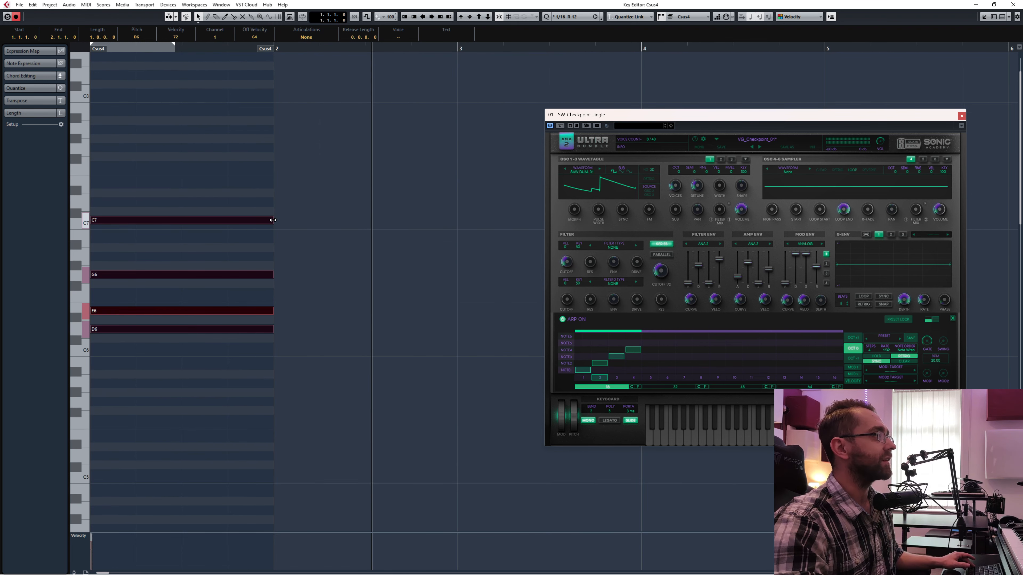
drag(272, 220, 181, 220)
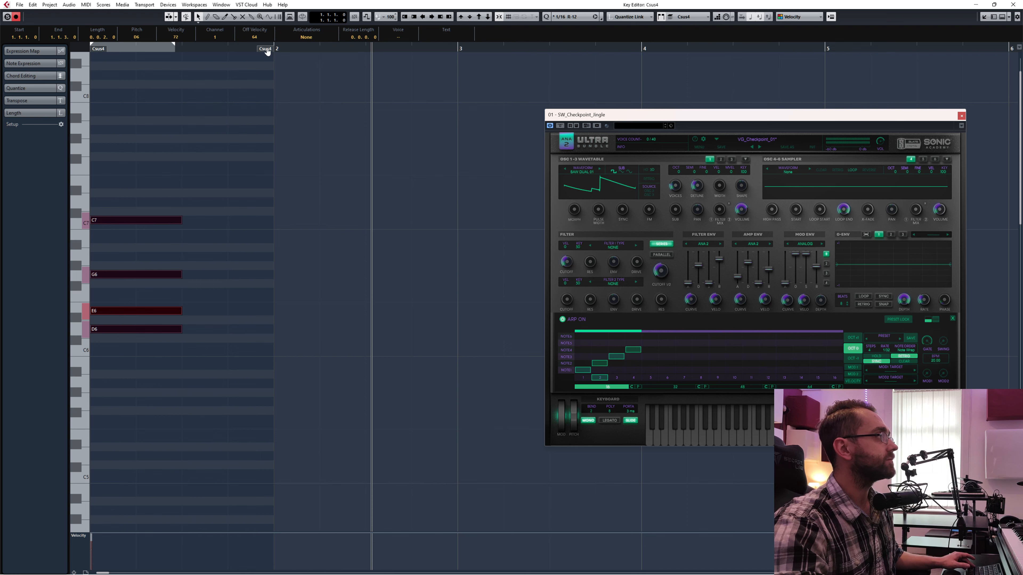
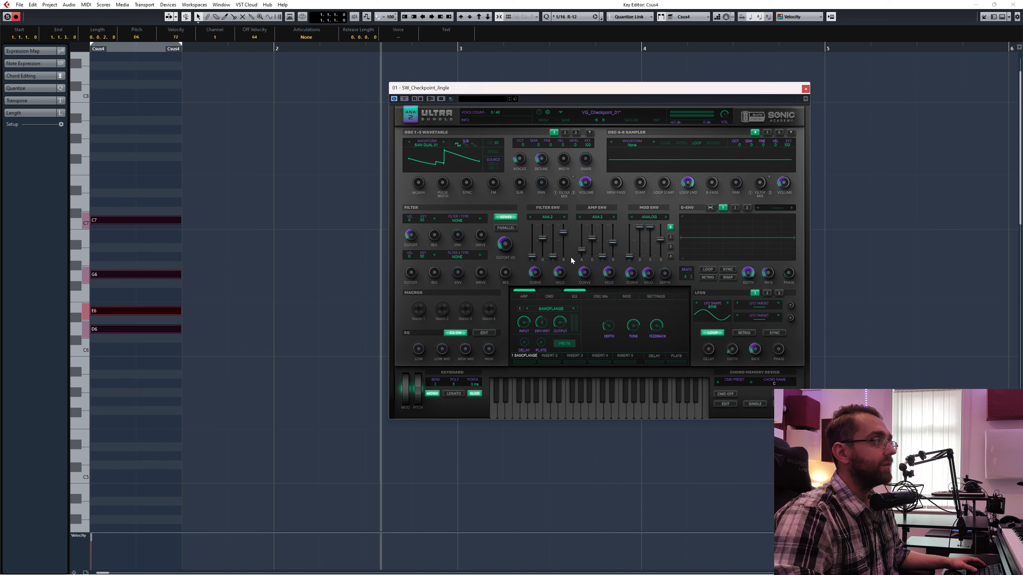
Adjust the synth's amp envelope attack, audition the jingle, and return playback to the start
mouse_move(580, 252)
mouse_down()
mouse_move(580, 245)
mouse_move(583, 252)
mouse_up()
key(space)
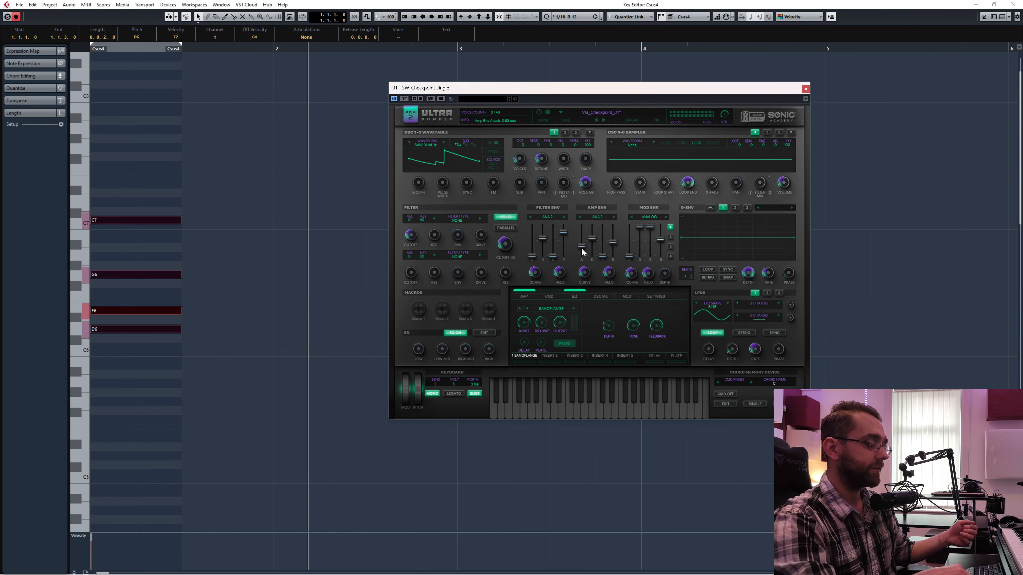
key(Home)
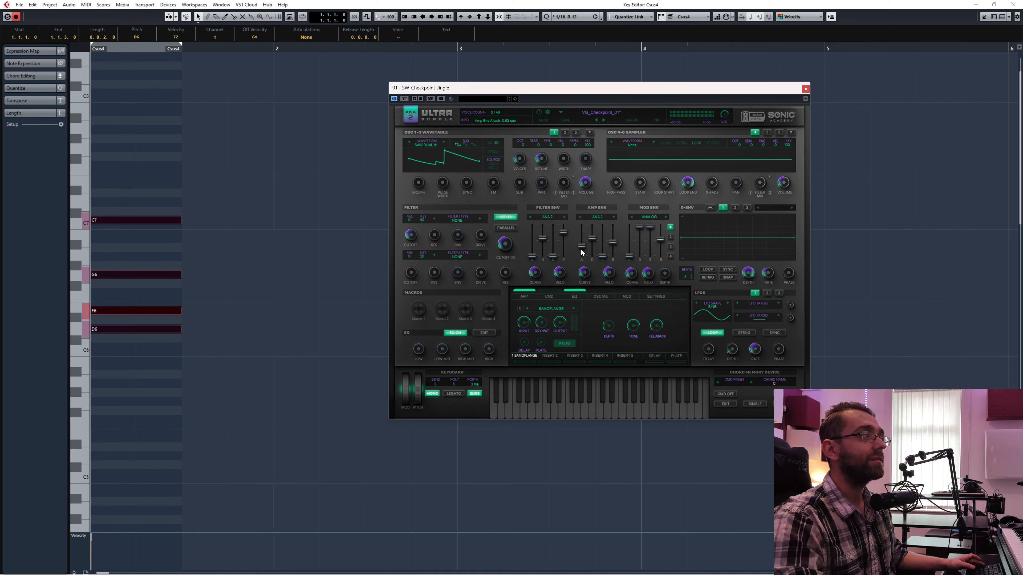
Lower the synth's amp envelope attack to its minimum and audition the jingle
drag(582, 253, 582, 262)
key(space)
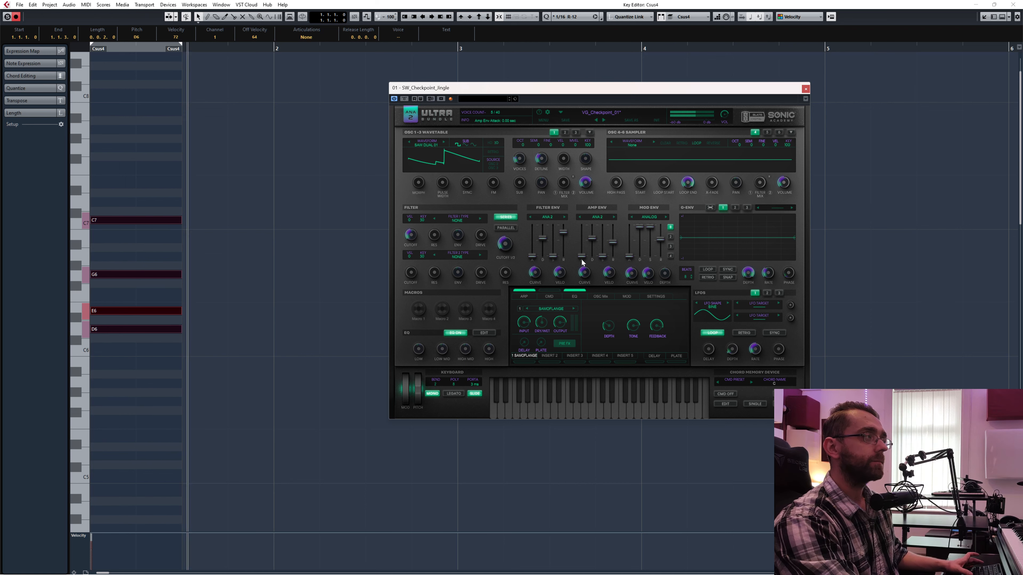
key(space)
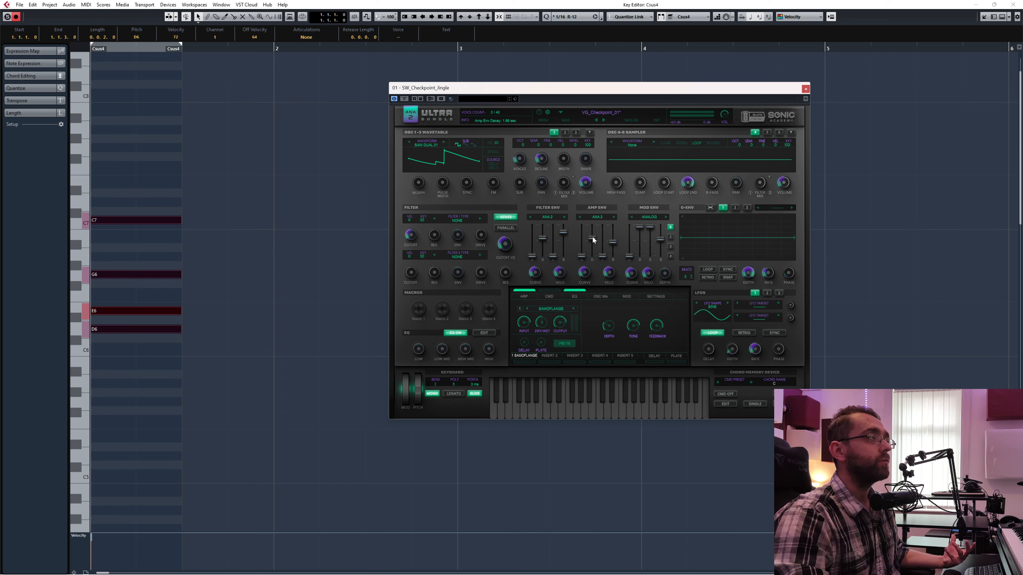
Try a very short amp envelope decay, raise the decay again, and keep the sustain at its minimum
drag(591, 237, 593, 247)
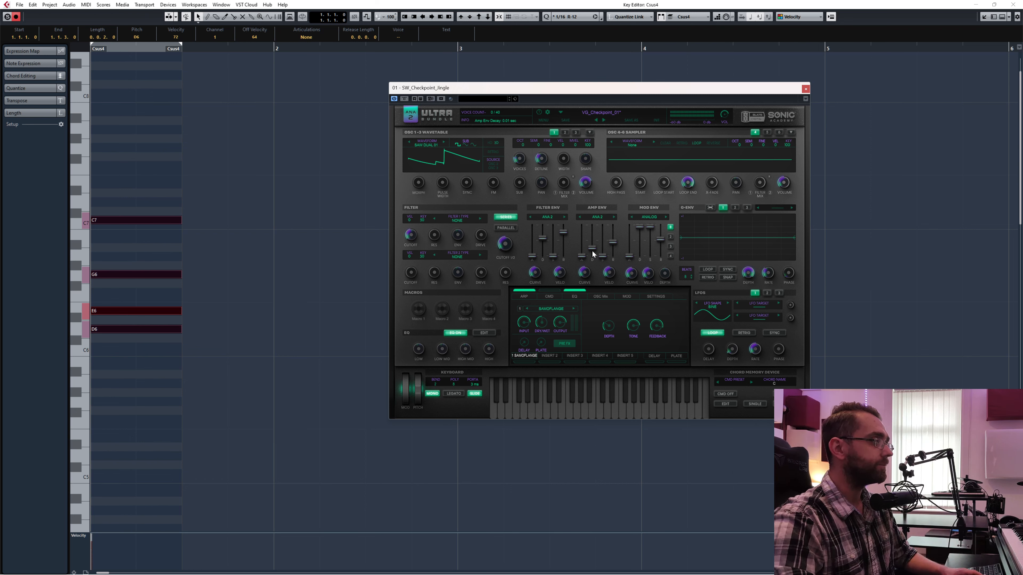
drag(592, 254, 595, 245)
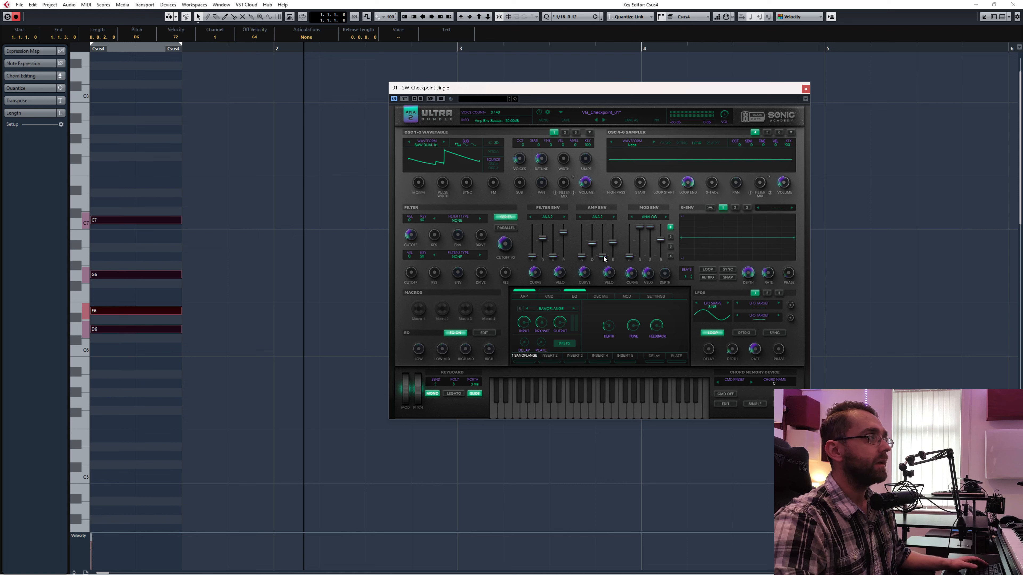
mouse_move(602, 256)
mouse_down()
mouse_move(602, 237)
mouse_move(602, 256)
mouse_up()
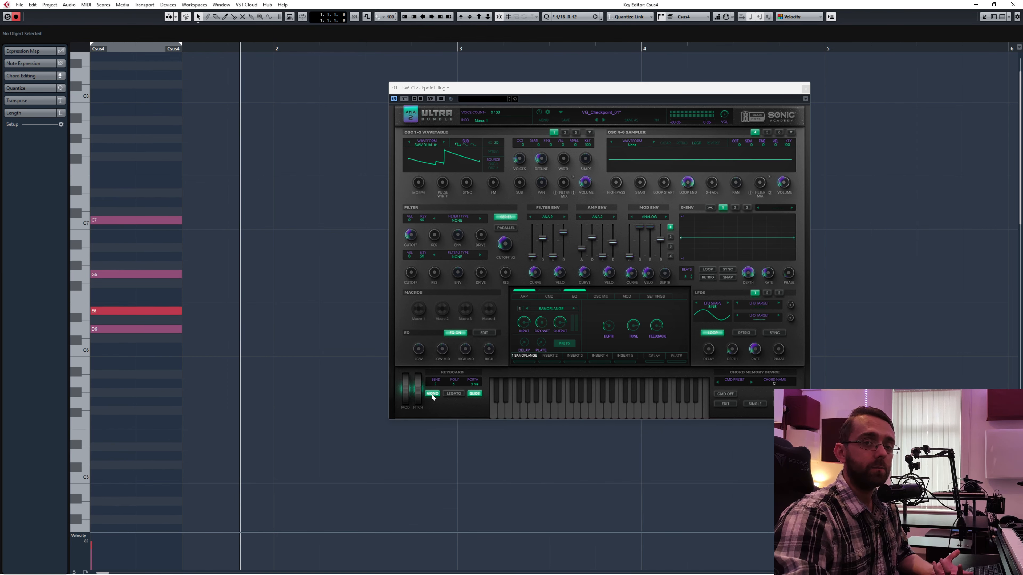
With all four chord notes selected, turn off the synth's arpeggiator and legato mode
key(period)
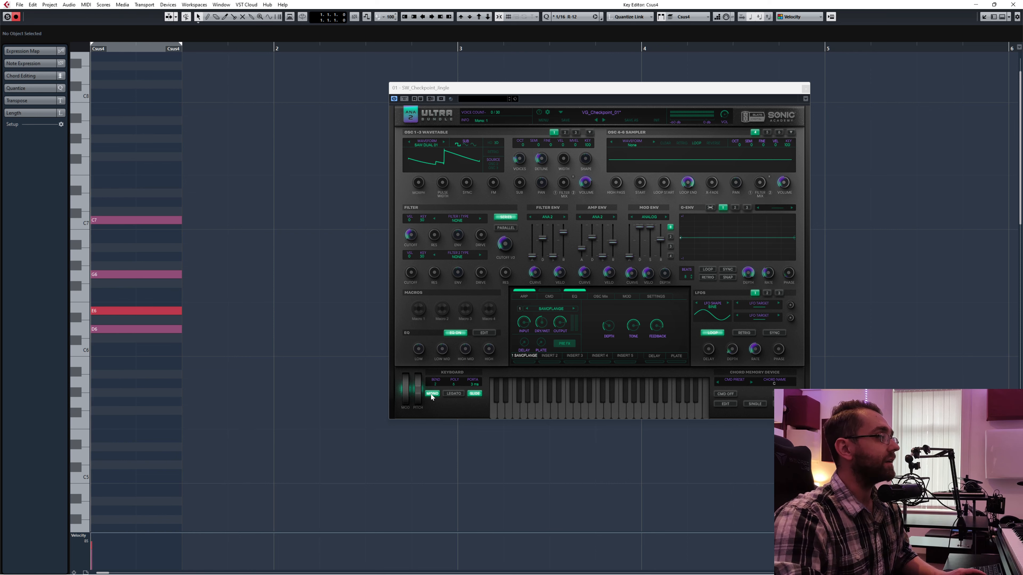
drag(112, 362, 160, 110)
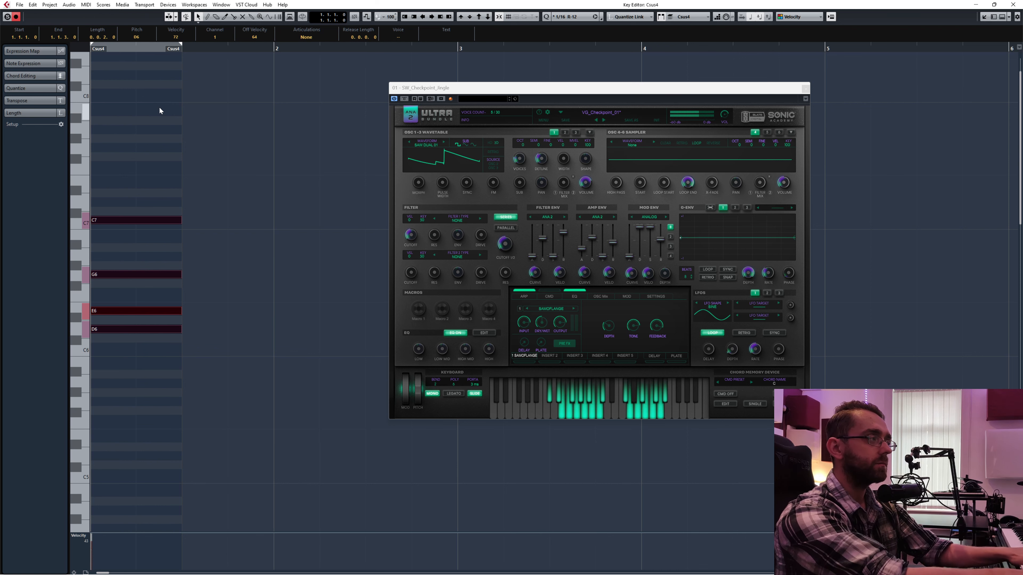
click(525, 291)
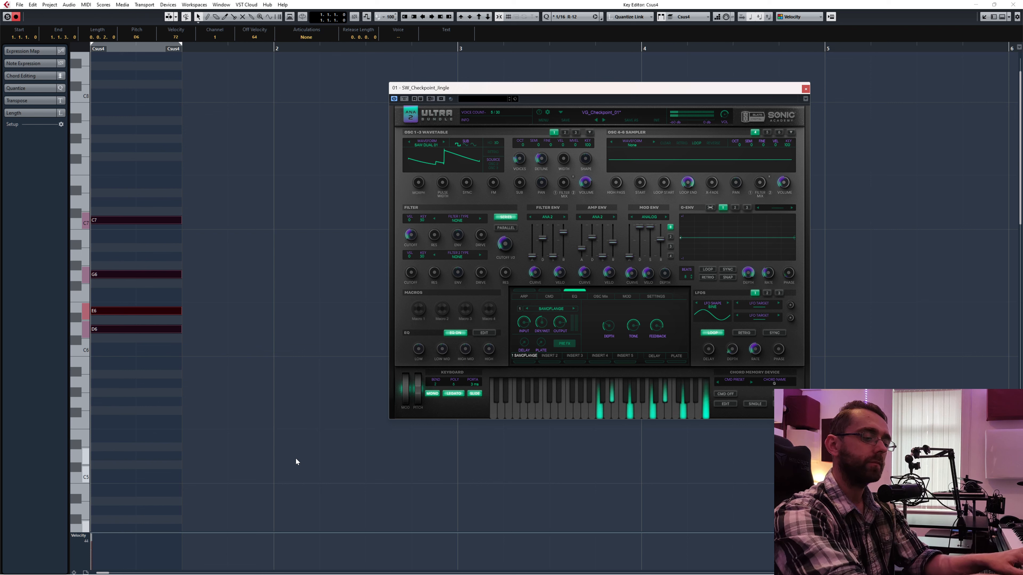
click(453, 394)
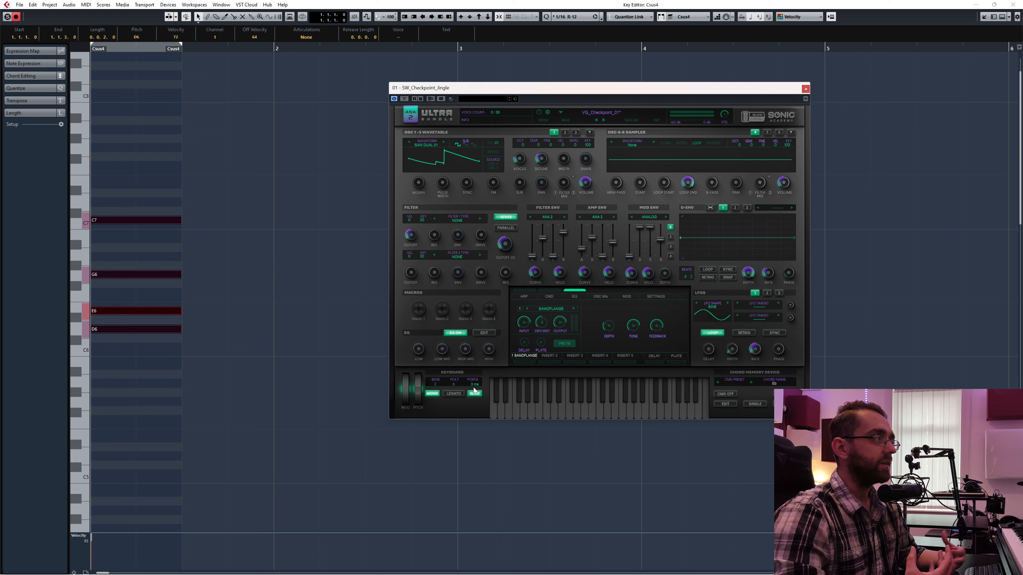
Try a much longer portamento time and turn the arpeggiator back on
drag(474, 384, 497, 370)
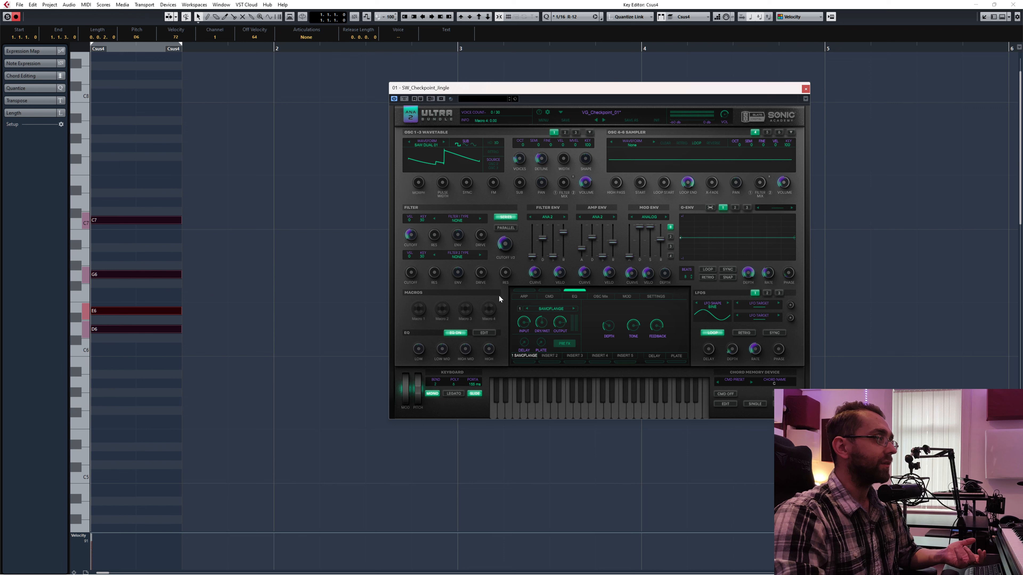
click(524, 297)
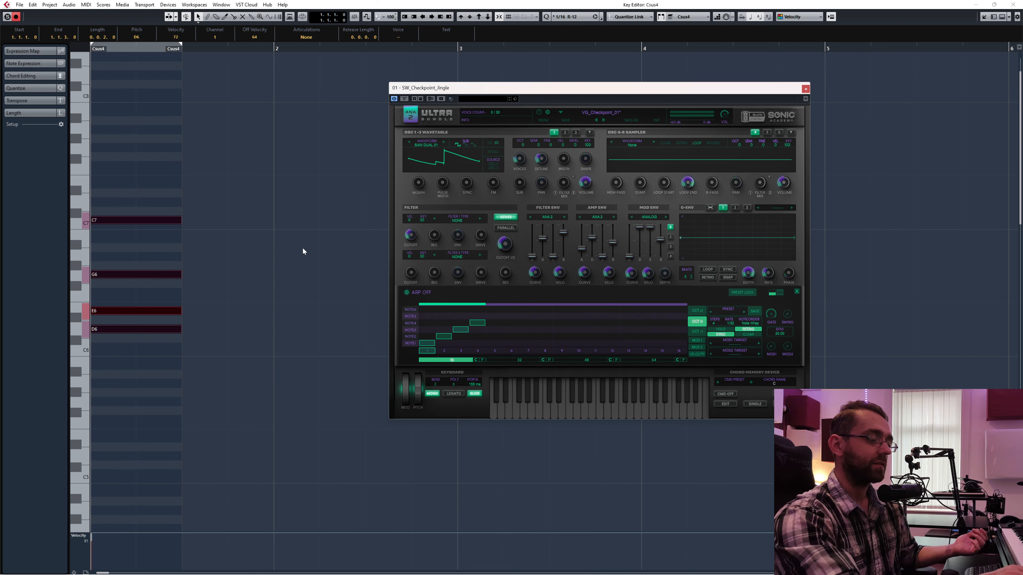
click(406, 293)
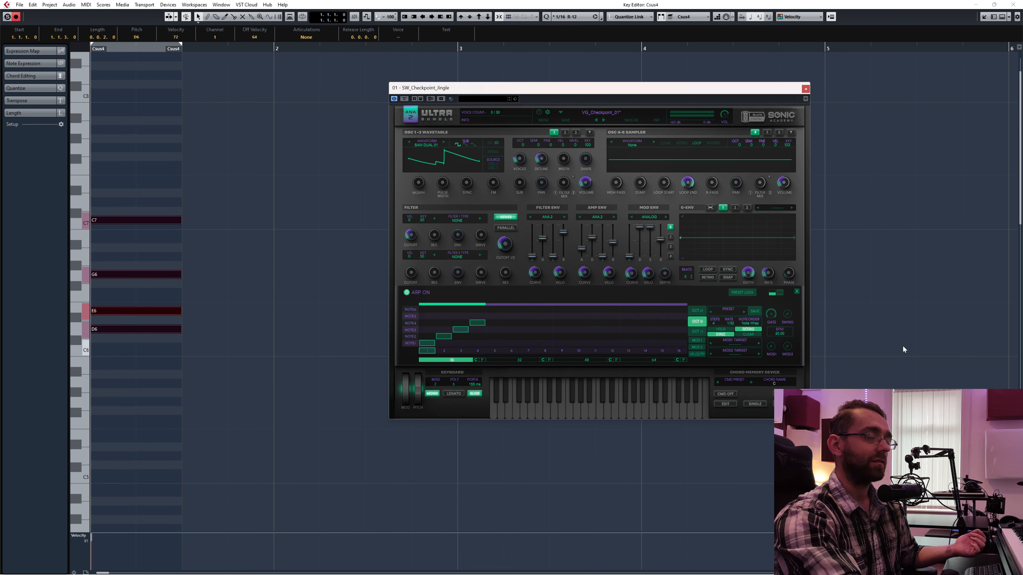
click(797, 291)
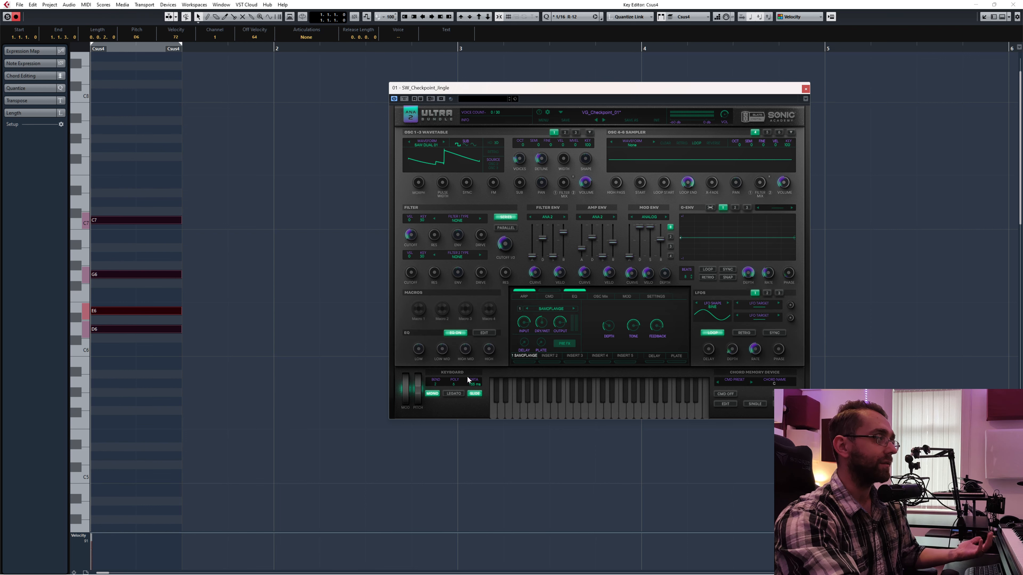
Lower the portamento time in stages to 3 ms and audition the jingle from the start
drag(469, 379, 471, 390)
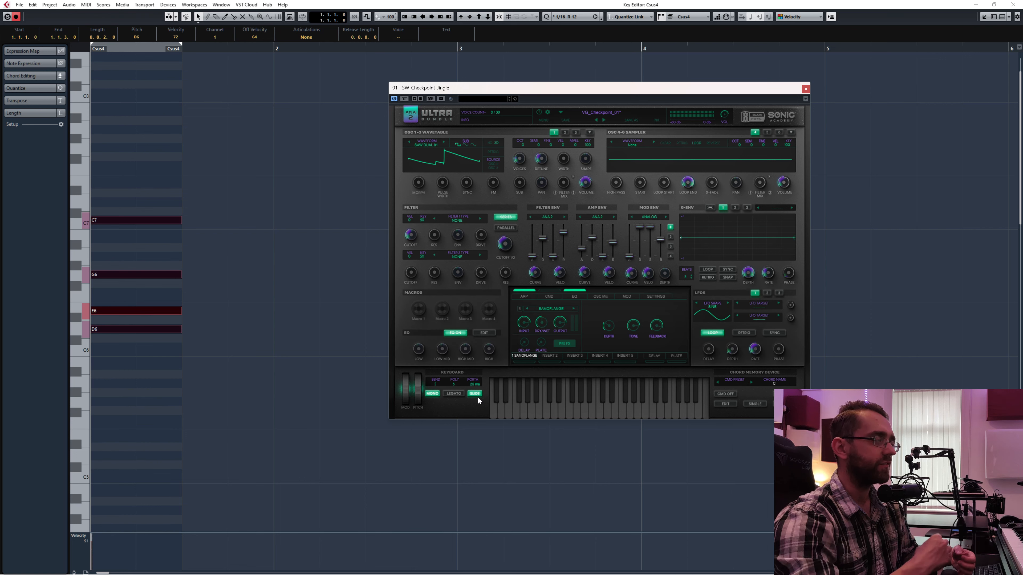
drag(472, 383, 477, 384)
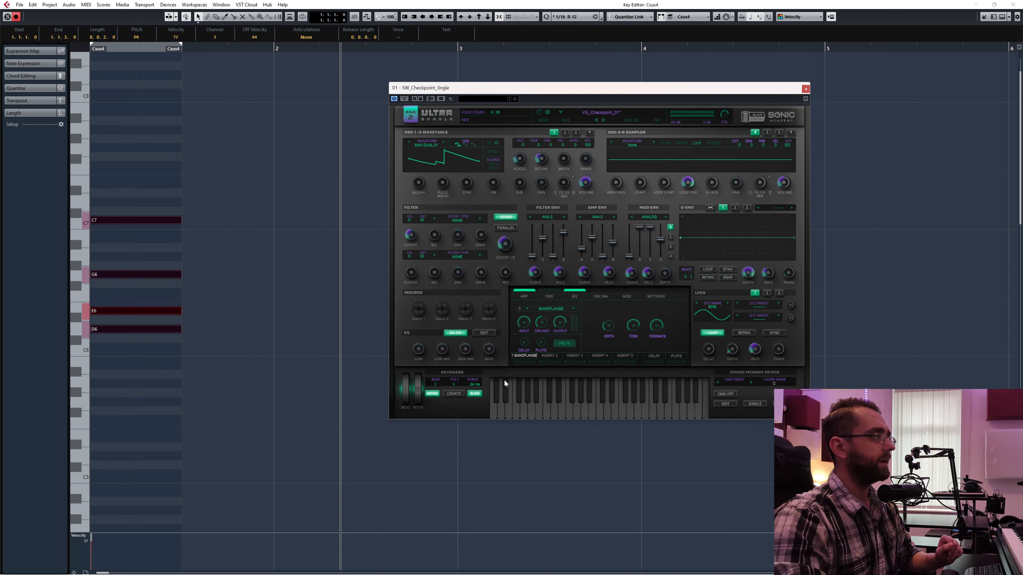
drag(476, 385, 476, 390)
key(KP_Decimal)
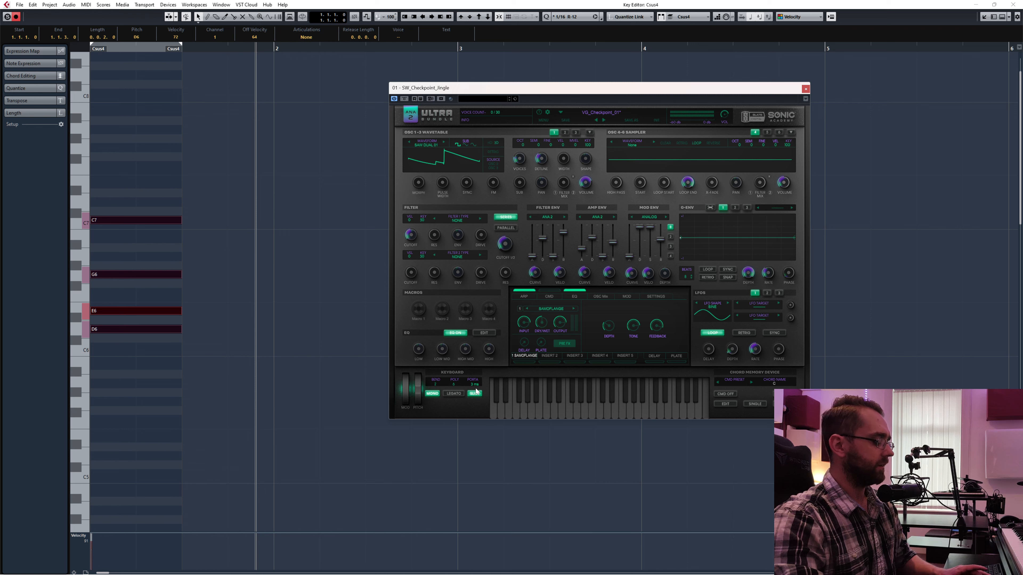
key(KP_Decimal)
key(space)
key(space)
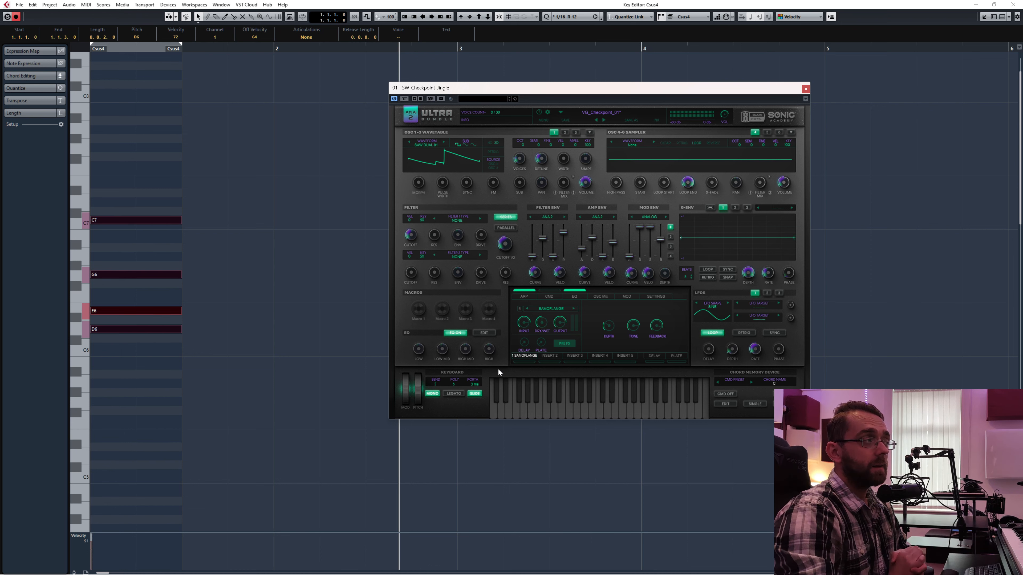
Try a portamento time of 0 ms and play the jingle from the start
drag(478, 387, 461, 438)
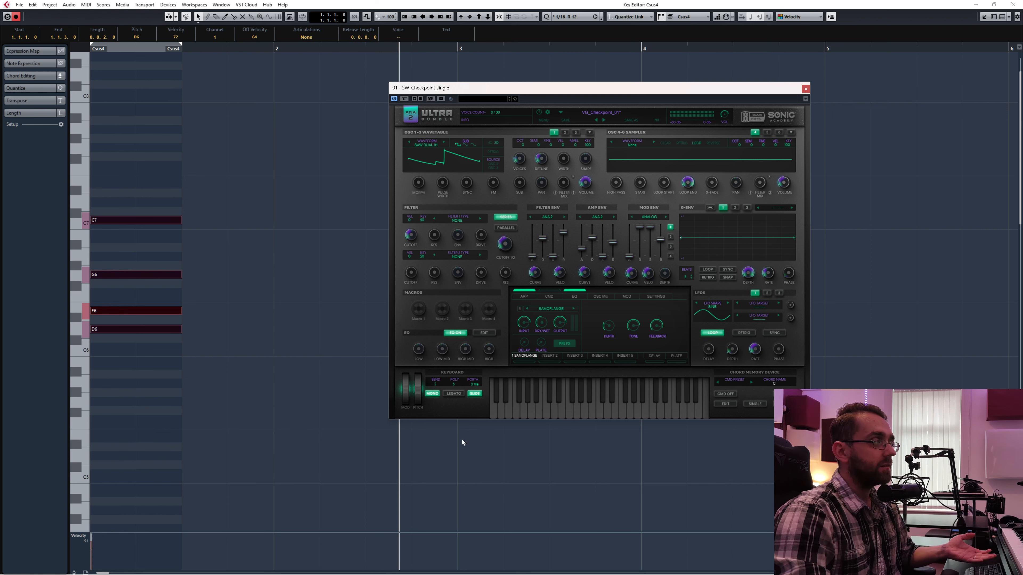
key(KP_Decimal)
key(space)
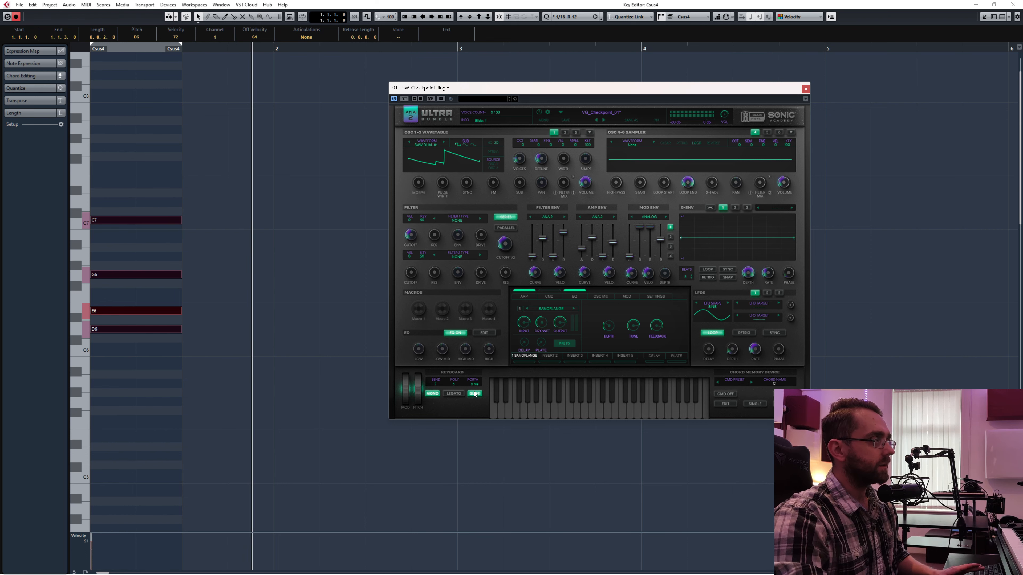
Switch off slide for the synth's keyboard and set the portamento time to 3 ms
click(475, 395)
key(space)
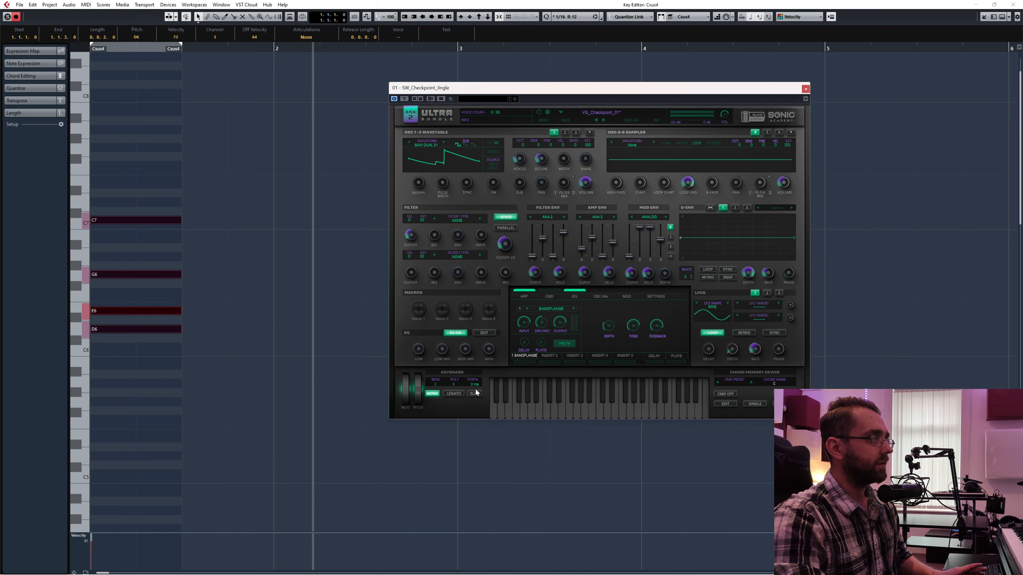
drag(474, 386, 481, 380)
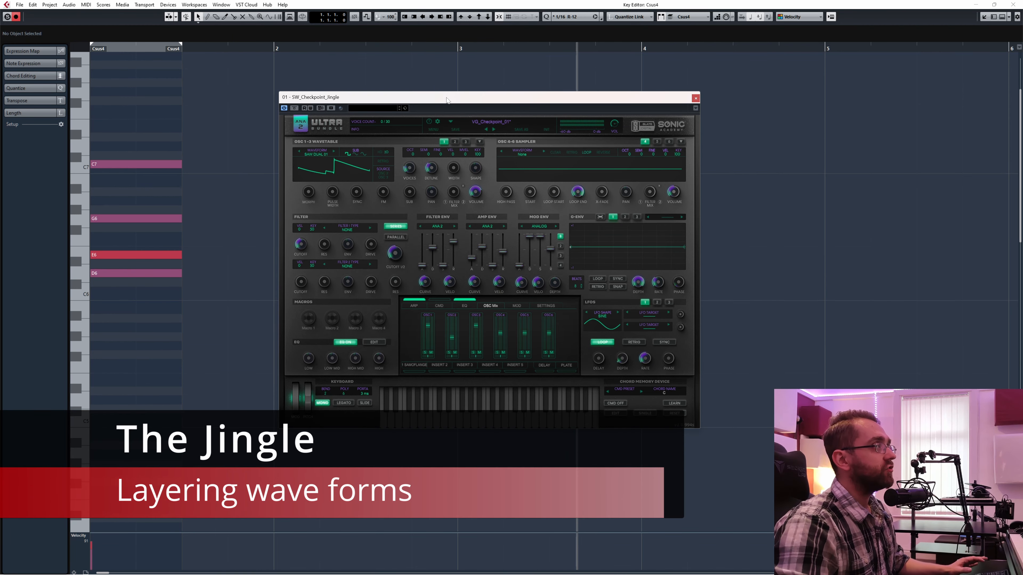
Compare the waveforms and settings of wavetable oscillators 1, 2 and 3
click(454, 142)
click(466, 143)
click(445, 143)
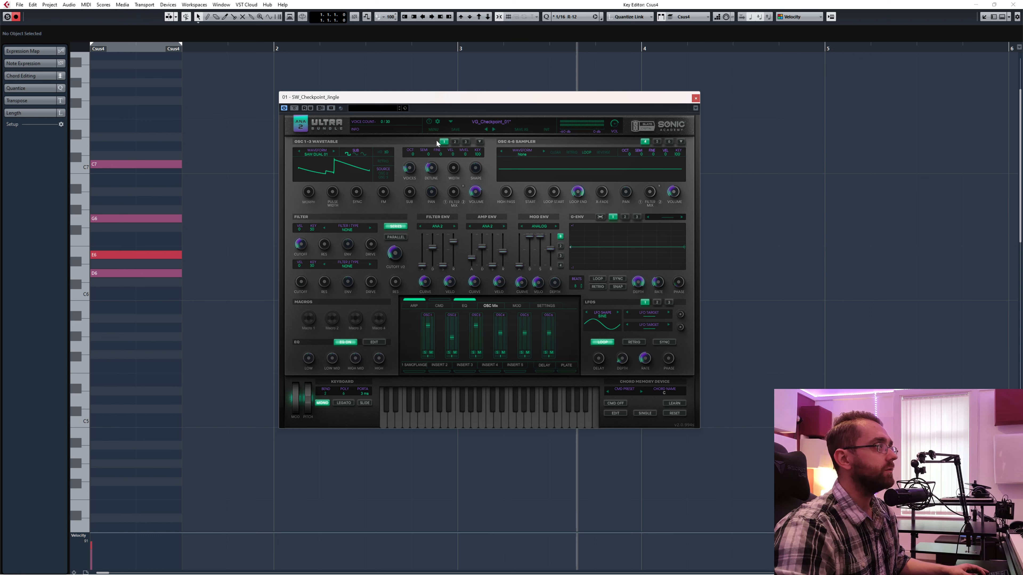
click(455, 141)
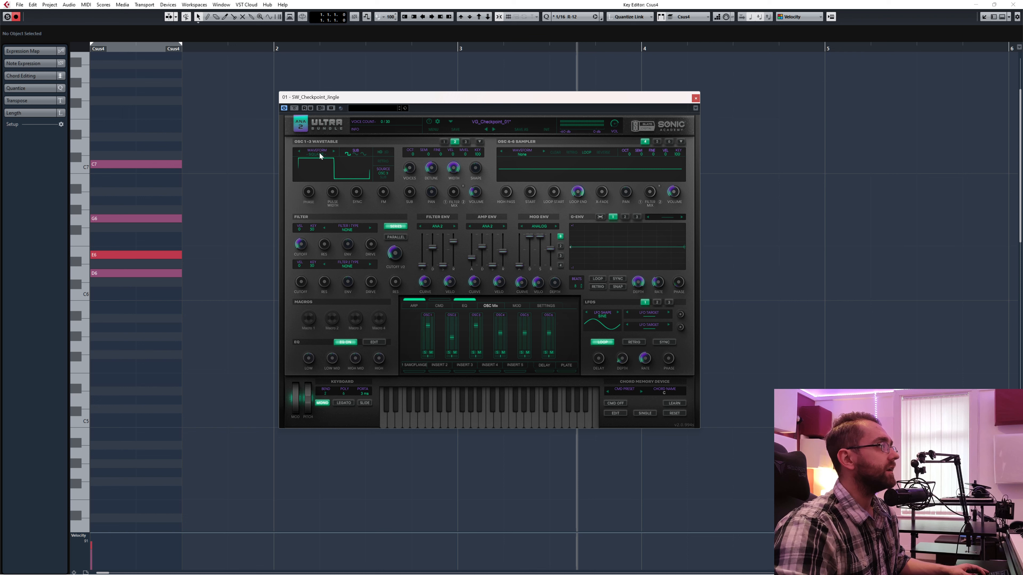
click(466, 143)
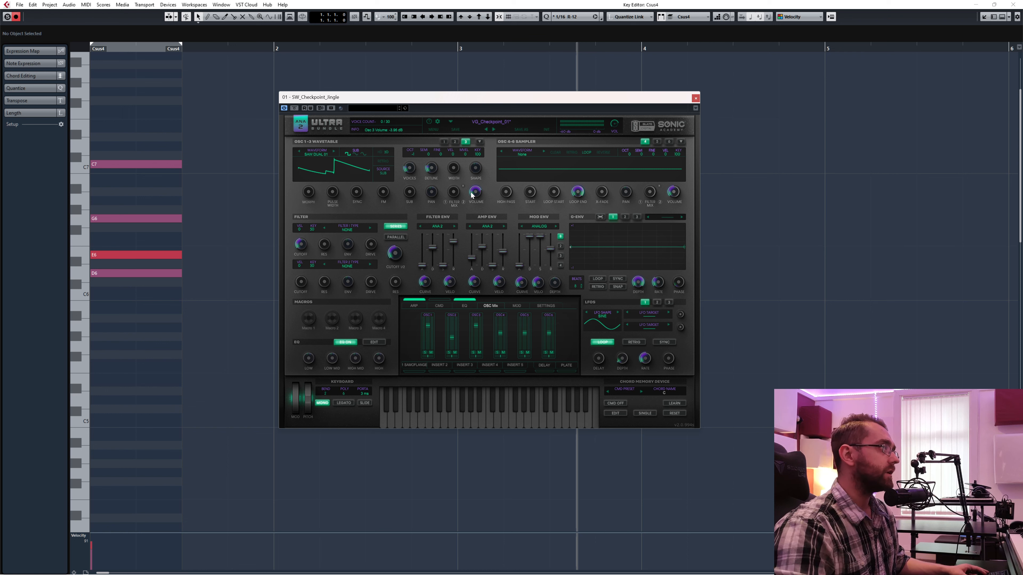
click(444, 142)
click(455, 142)
click(467, 142)
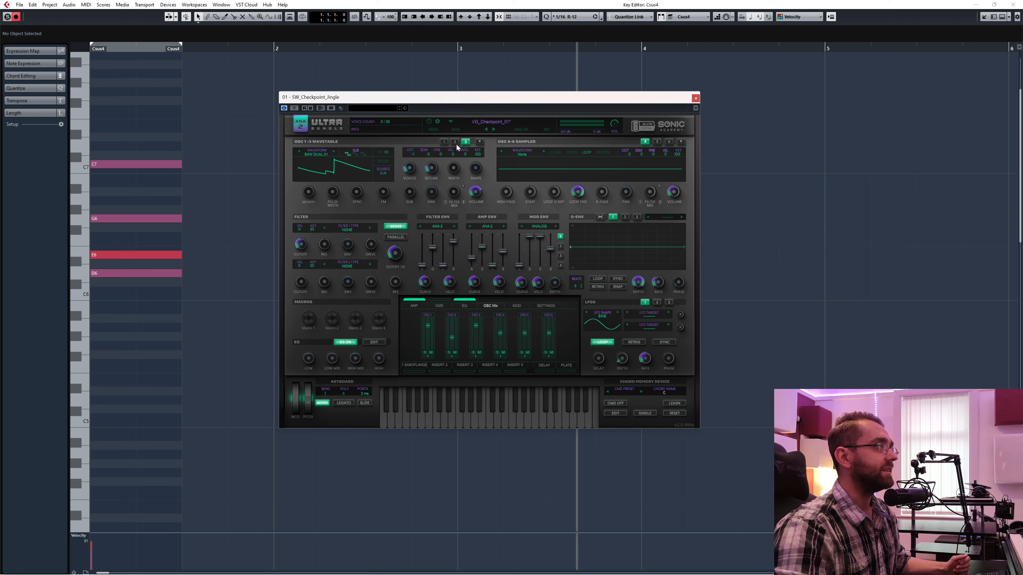
click(455, 142)
click(444, 142)
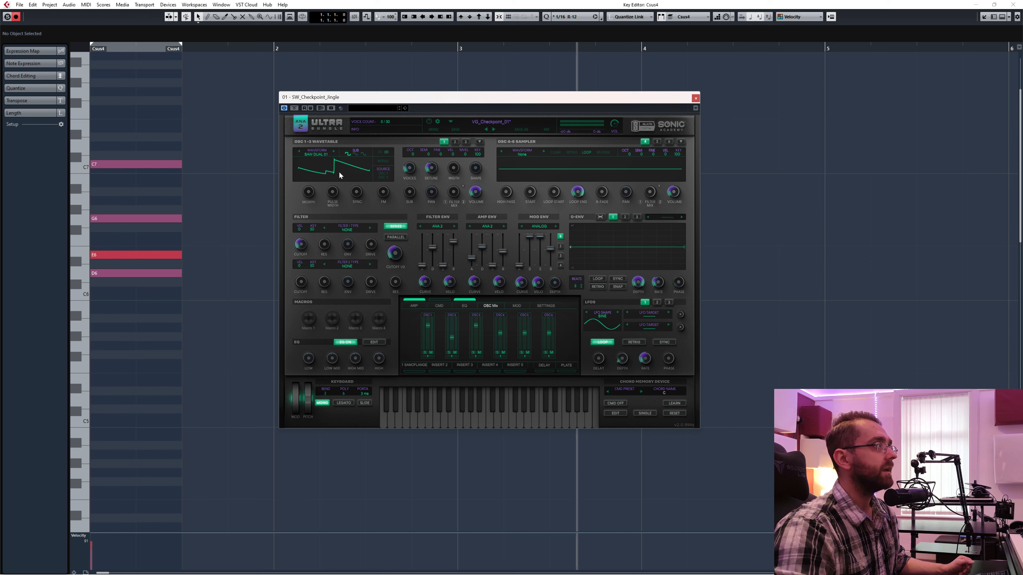
Browse the waveform library for oscillators 1, 2 and 3 without changing any waveform, and close it
click(317, 156)
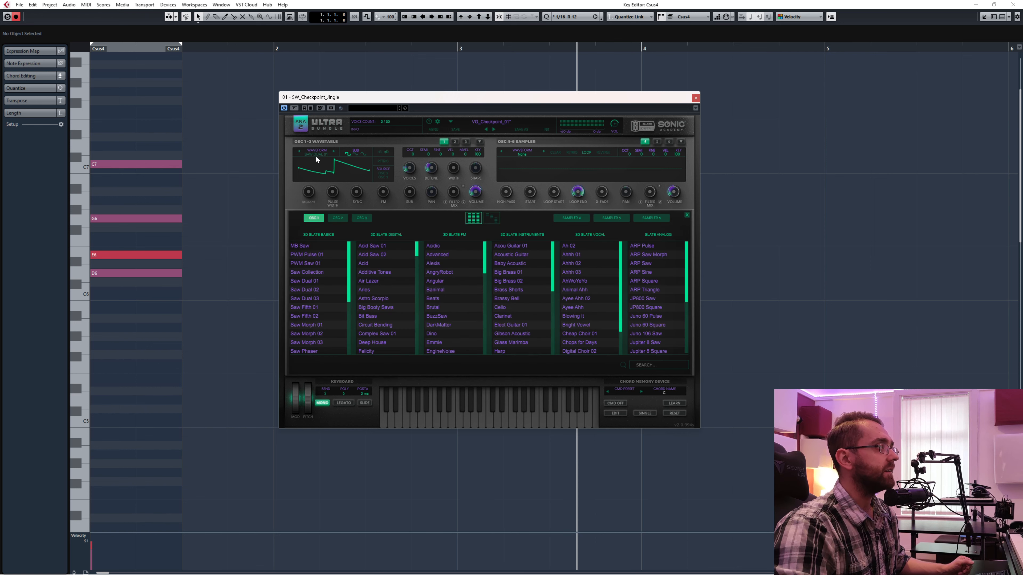
scroll(337, 302, down, 4)
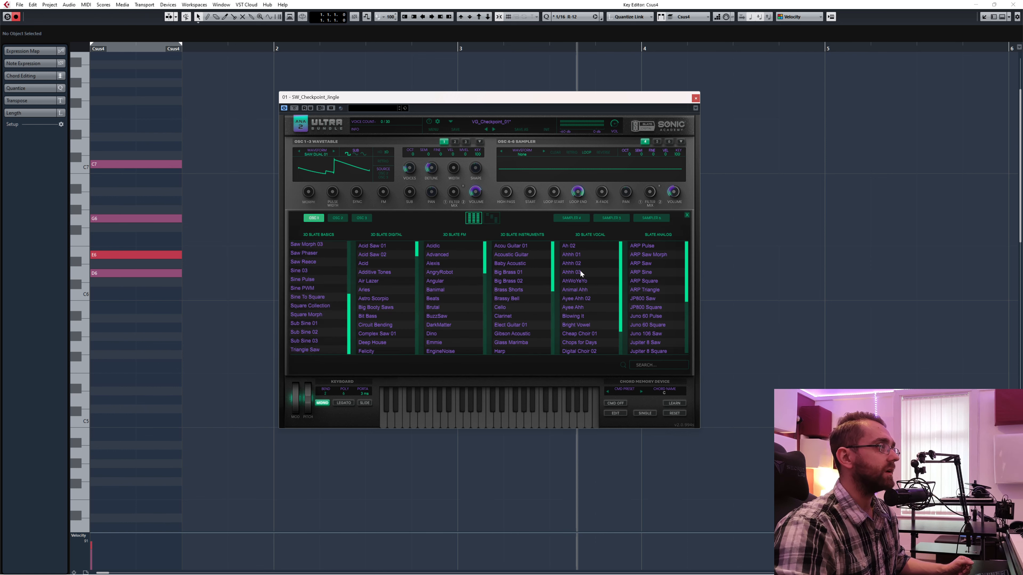
click(337, 218)
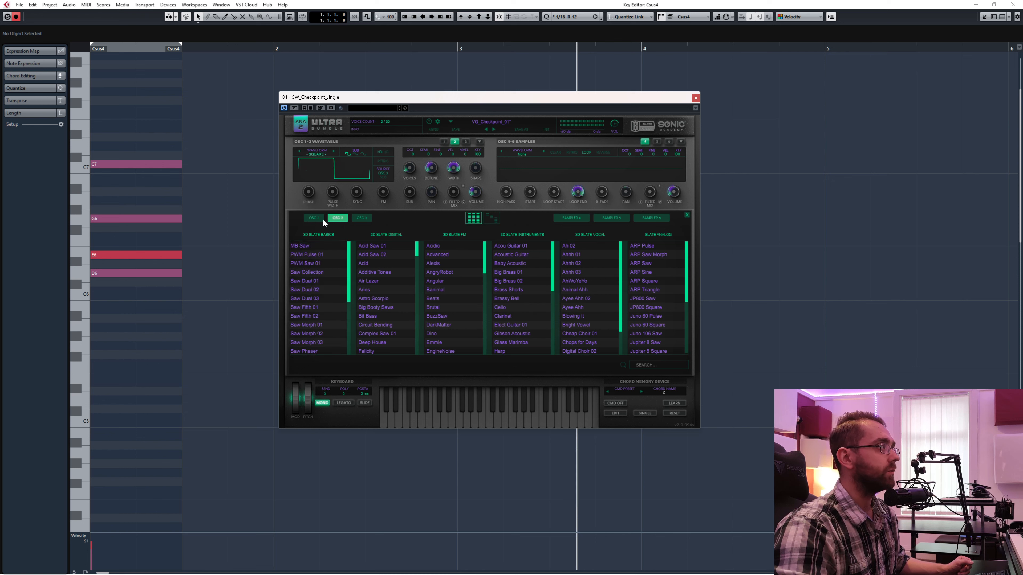
click(358, 221)
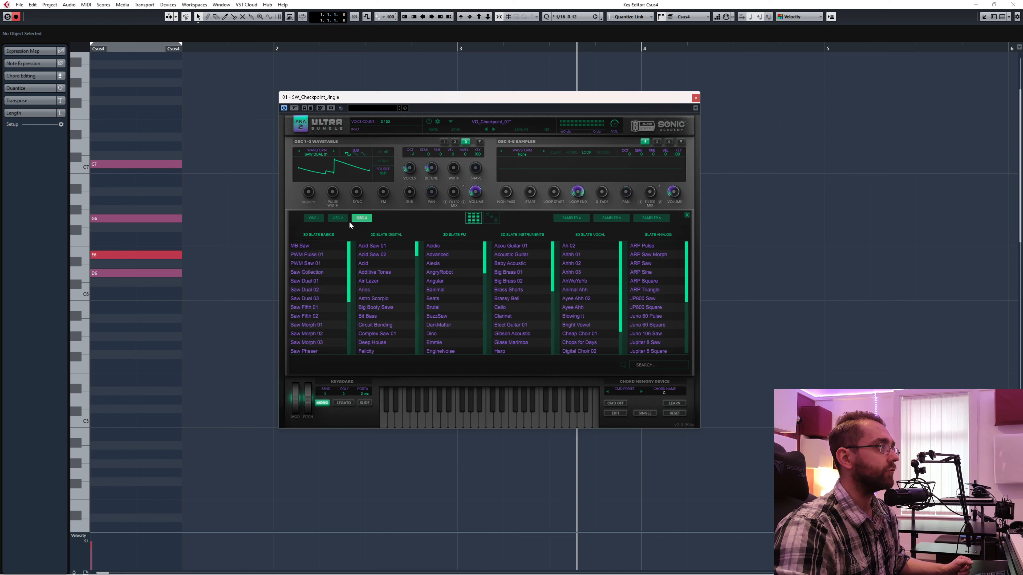
click(687, 216)
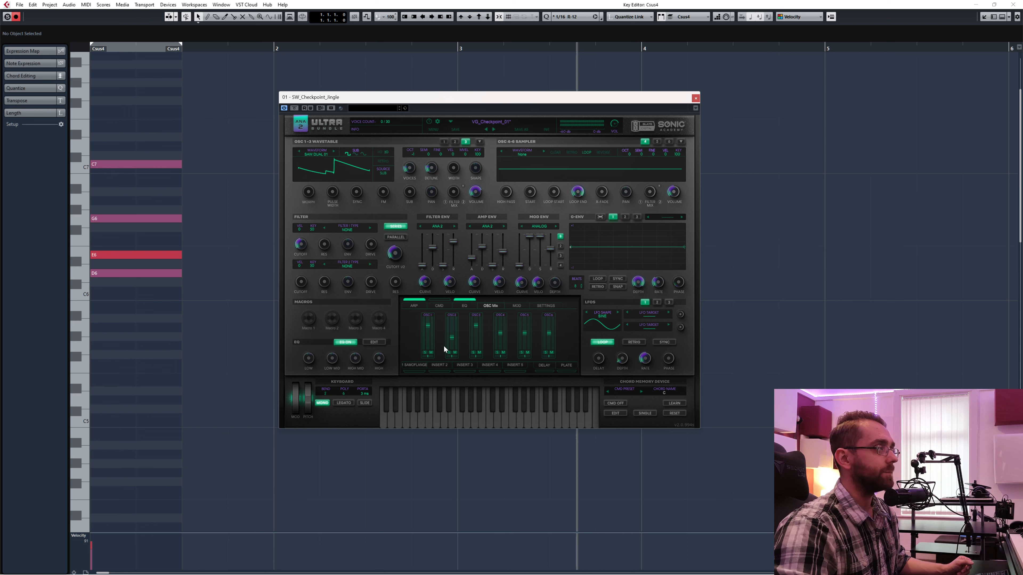
Solo oscillators 1, 2 and 3 in turn in the oscillator mixer and audition the jingle
click(426, 353)
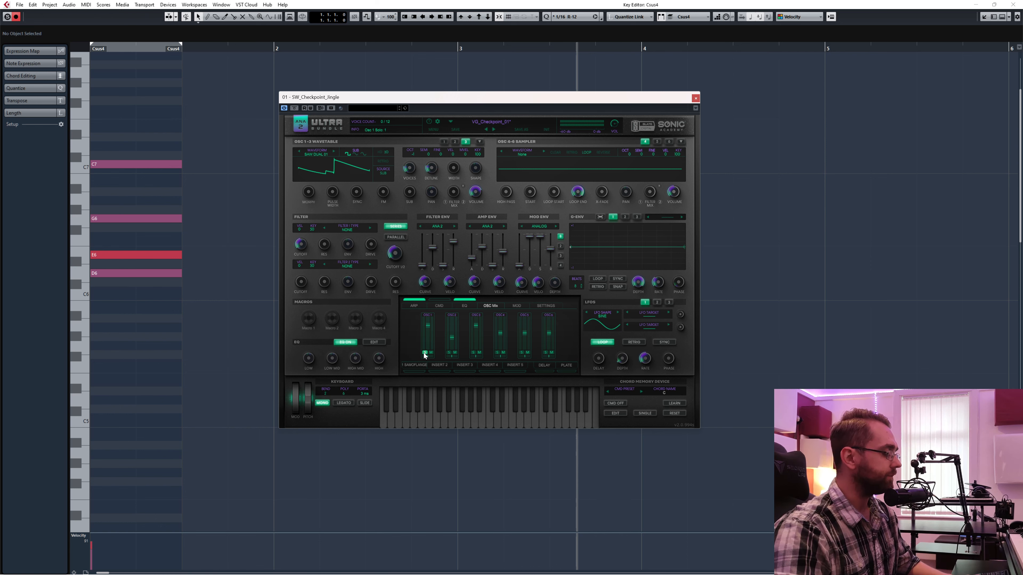
key(space)
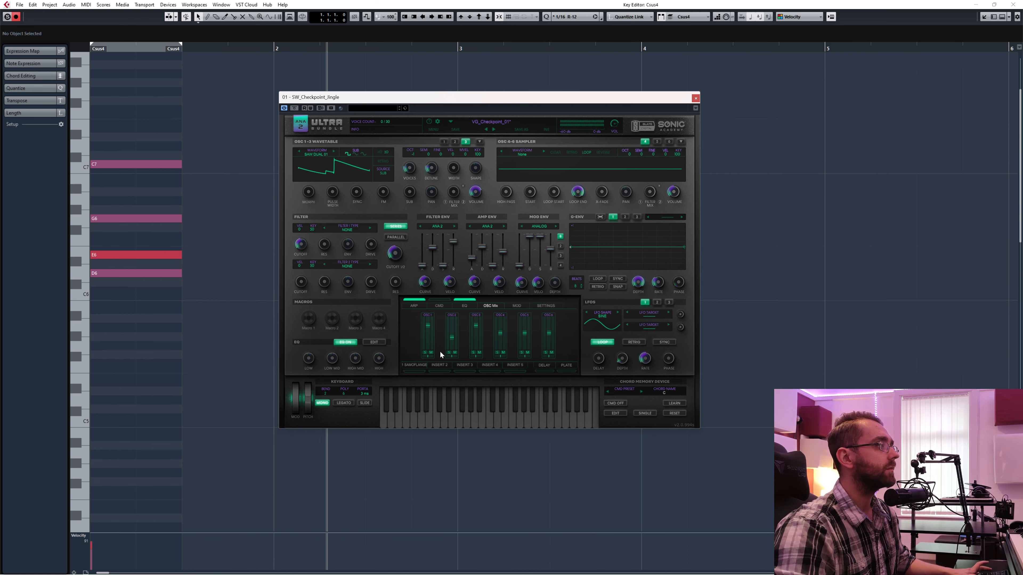
click(450, 354)
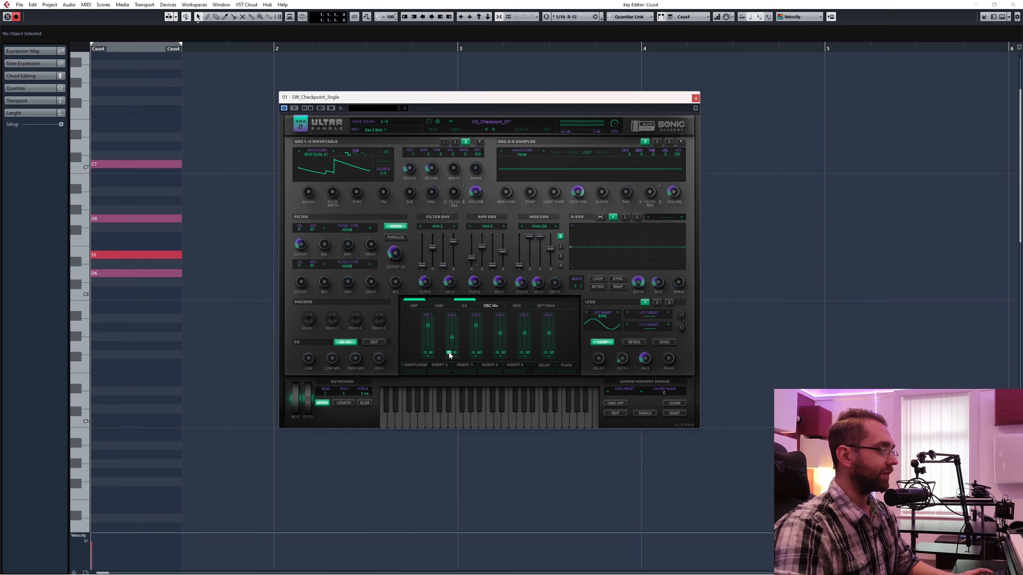
click(449, 353)
click(474, 353)
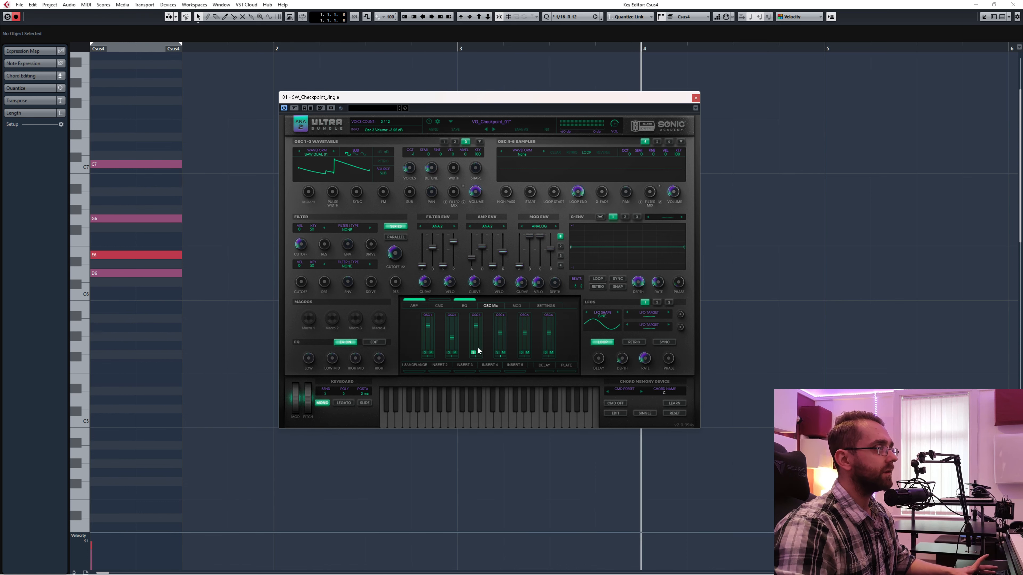
Turn off the solo on oscillator 3 in the synth's oscillator mixer and audition the full jingle
click(473, 353)
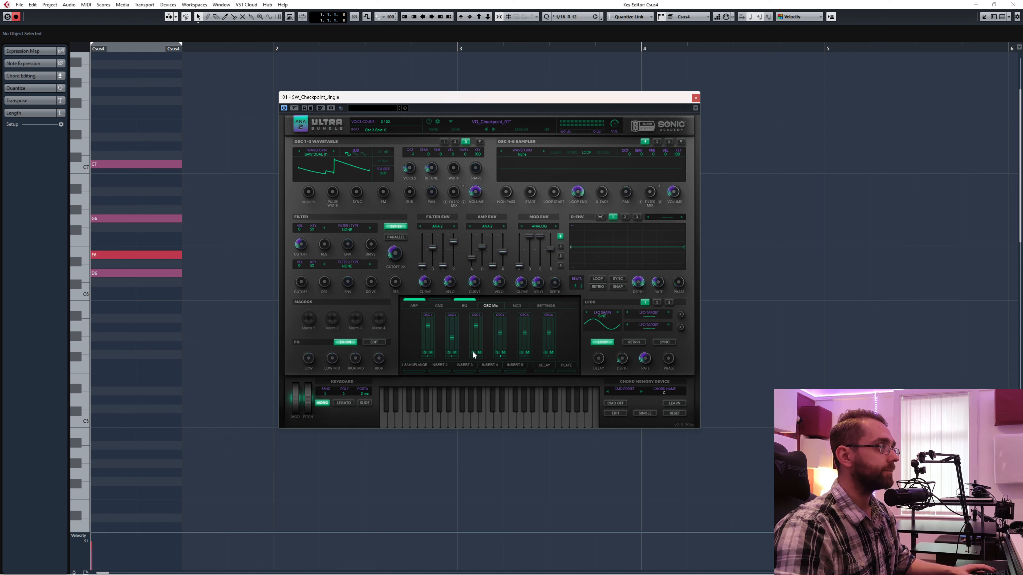
key(space)
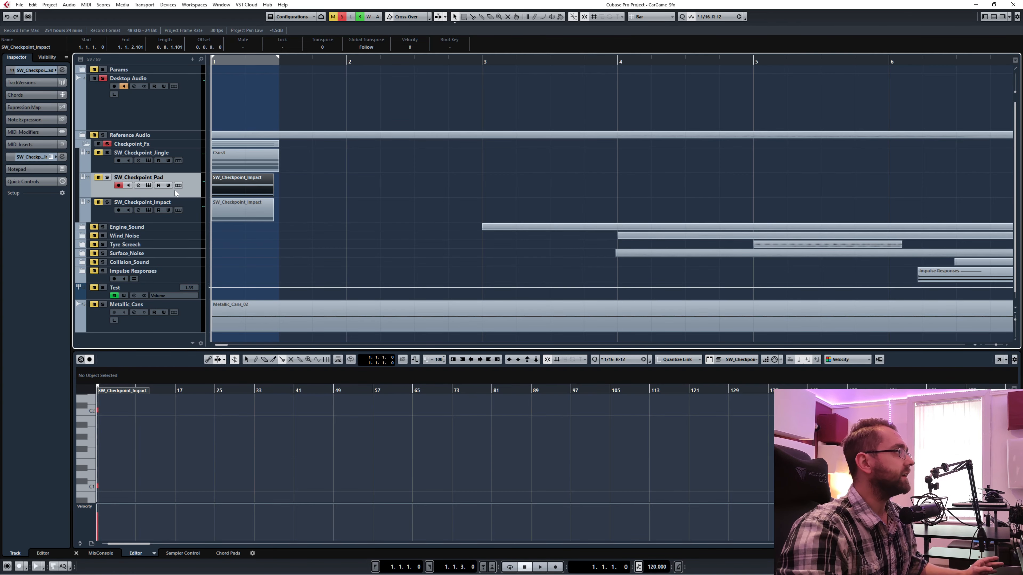
Solo the SW_Checkpoint_Pad track and audition it on its own
key(s)
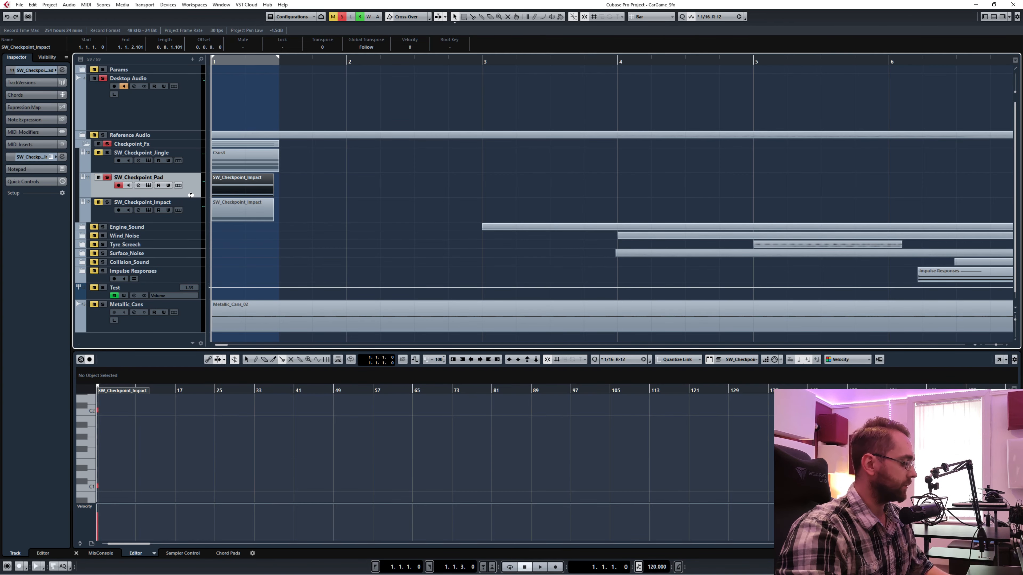
key(space)
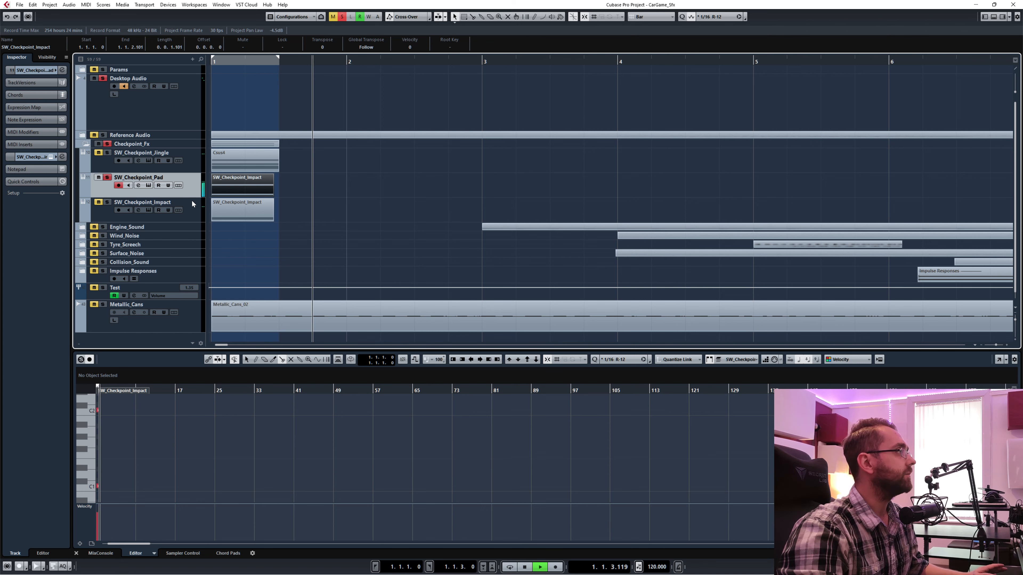
key(space)
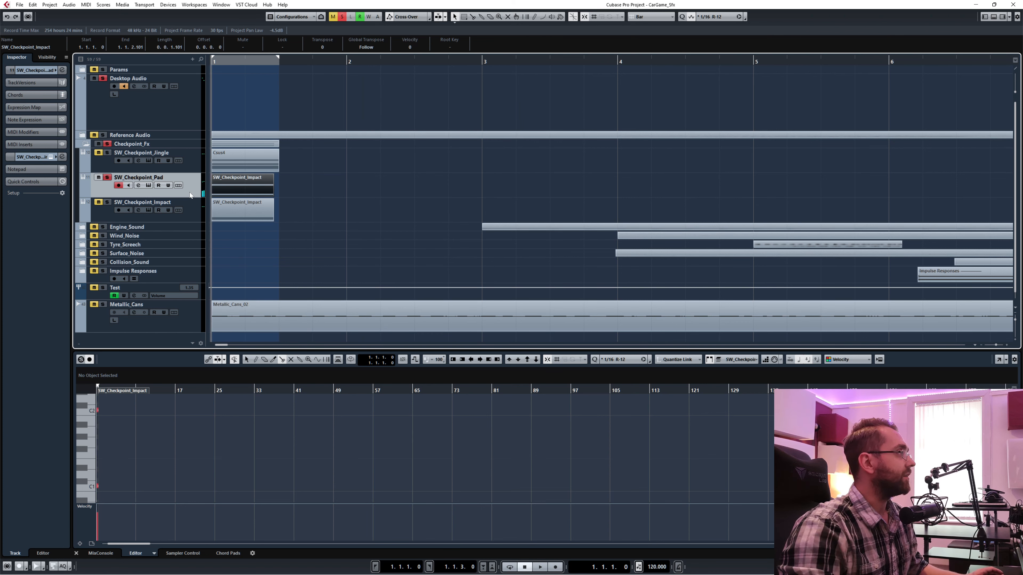
Open the SW_Checkpoint_Pad synth, show its oscillator mixer, and play the pad to see which oscillators sound
click(149, 186)
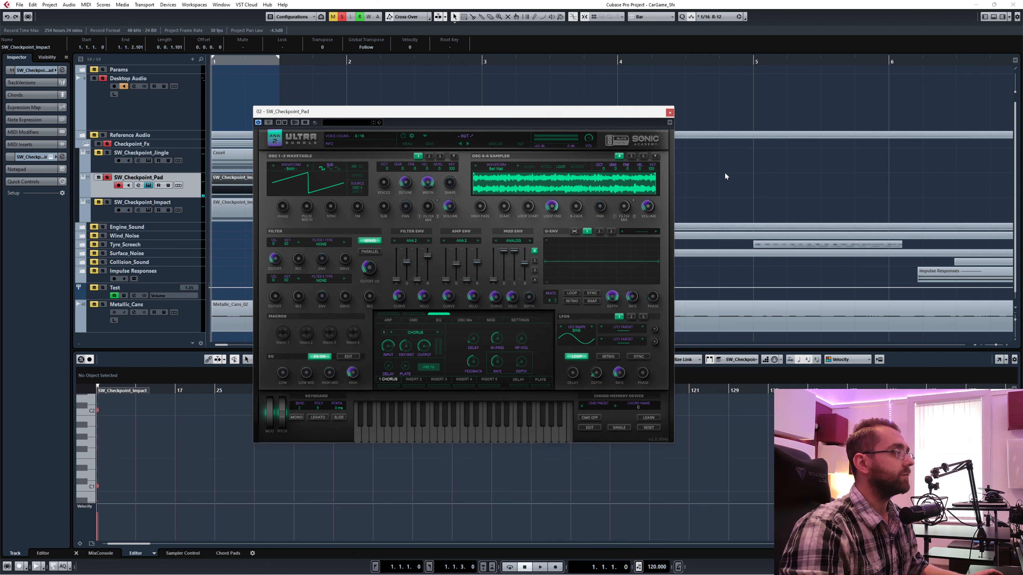
drag(549, 118, 720, 100)
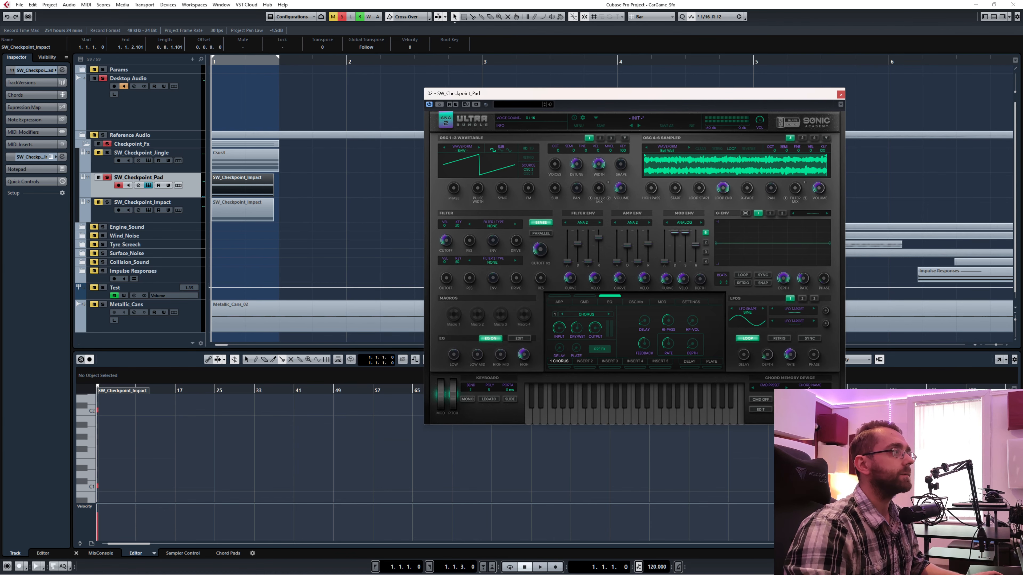
click(636, 302)
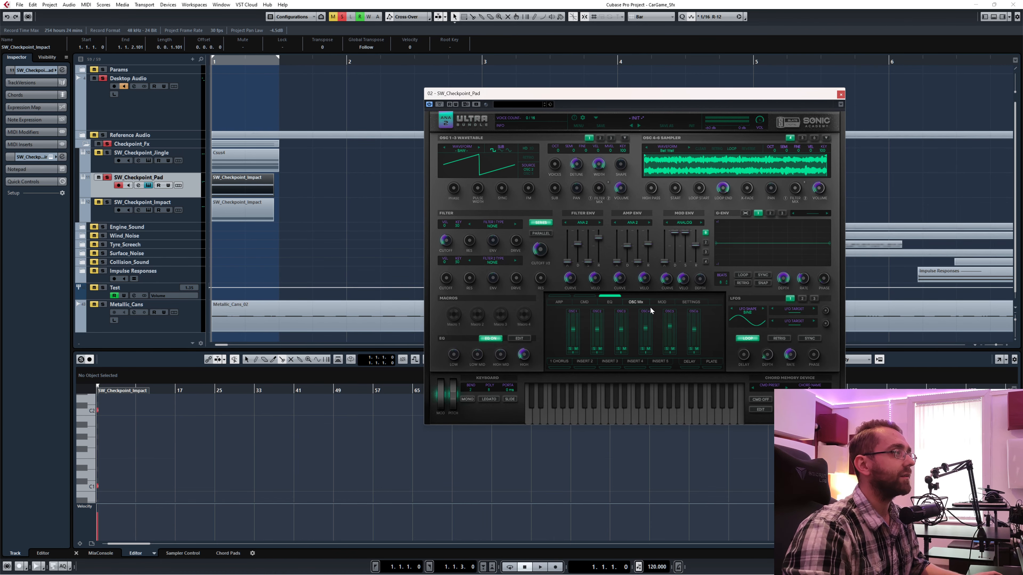
key(space)
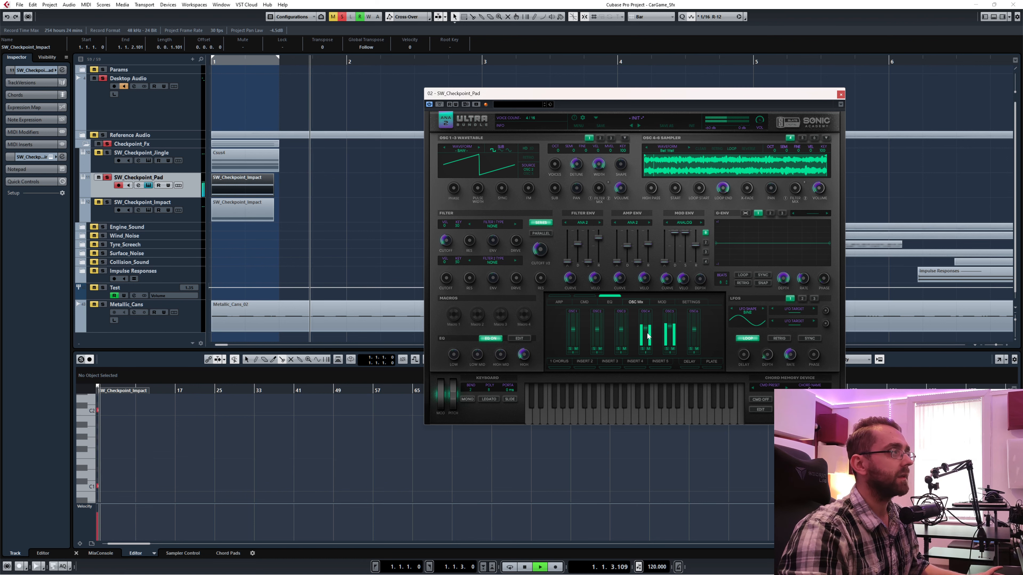
key(space)
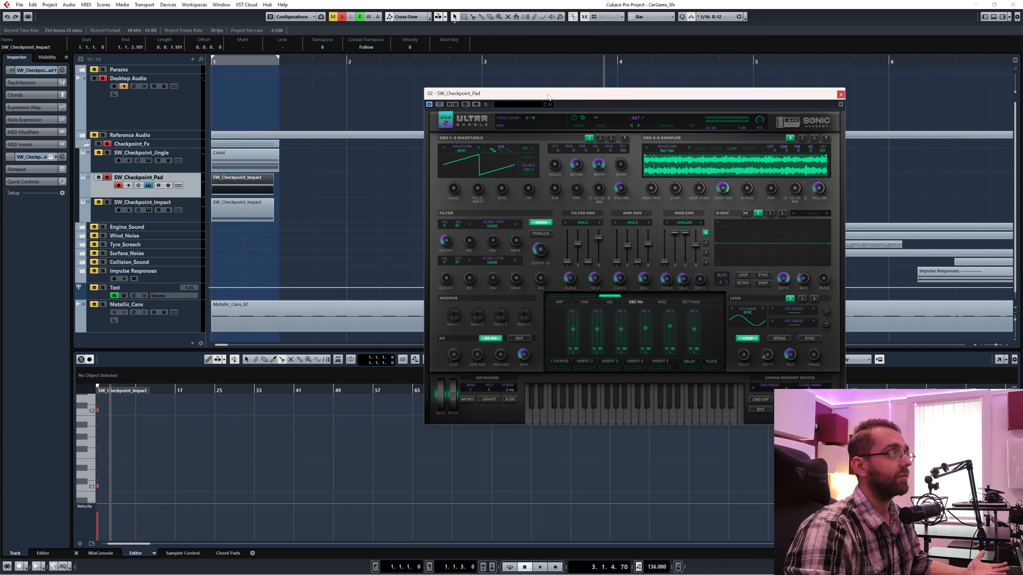
Compare the pad synth's wavetable oscillators and the samples loaded in sampler oscillators 4, 5 and 6
drag(548, 97, 494, 104)
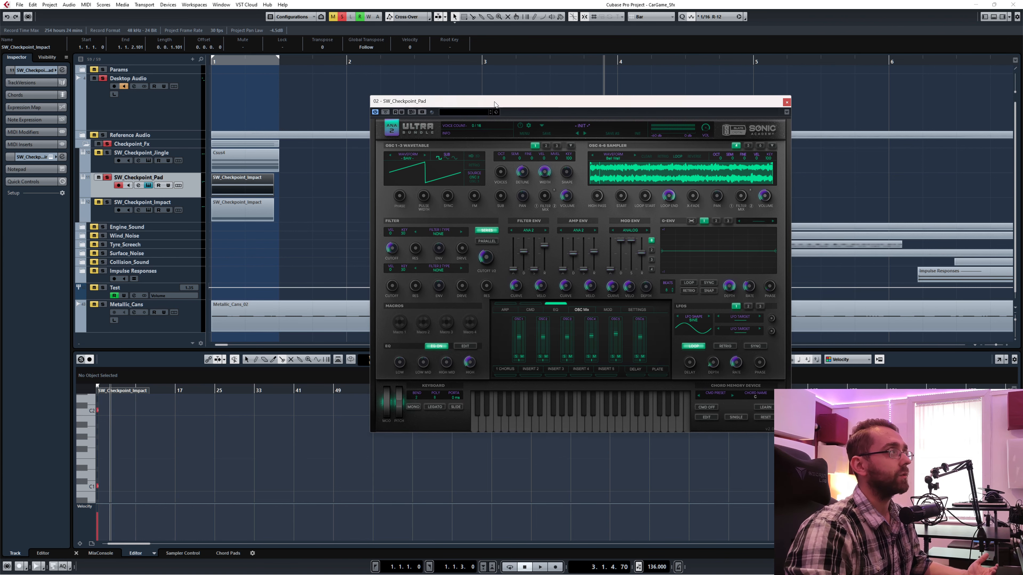
click(546, 146)
click(556, 146)
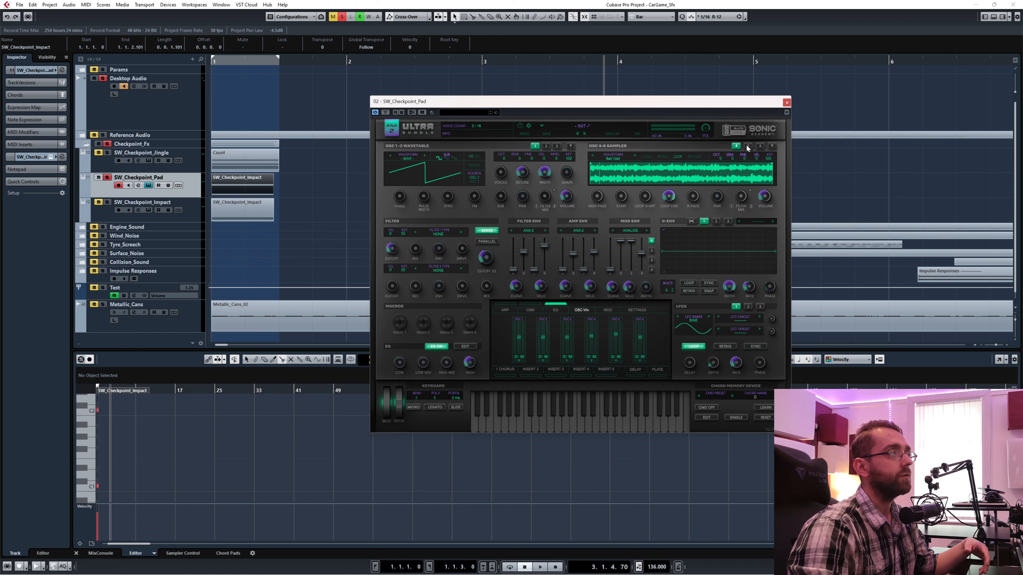
click(757, 147)
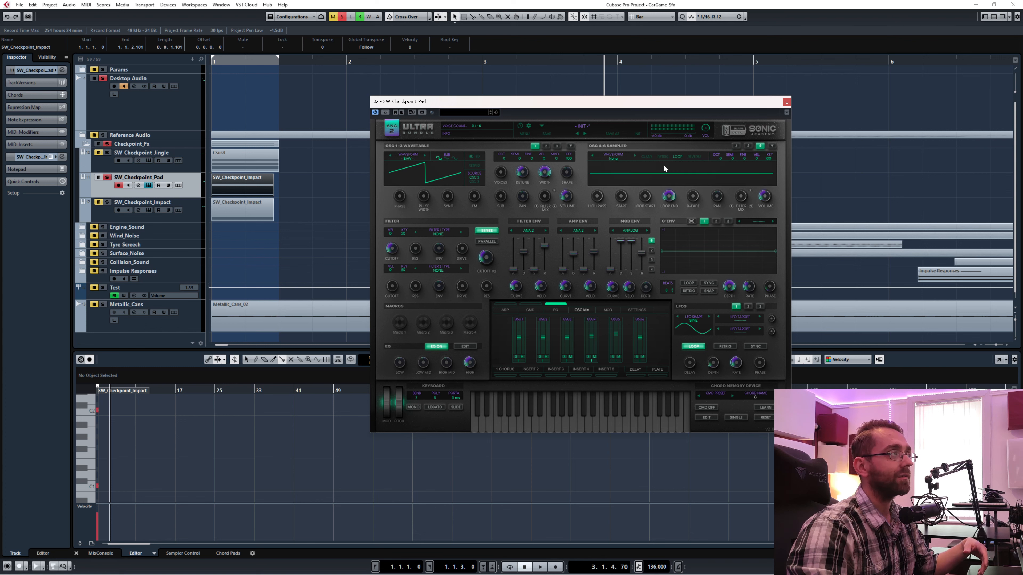
click(734, 145)
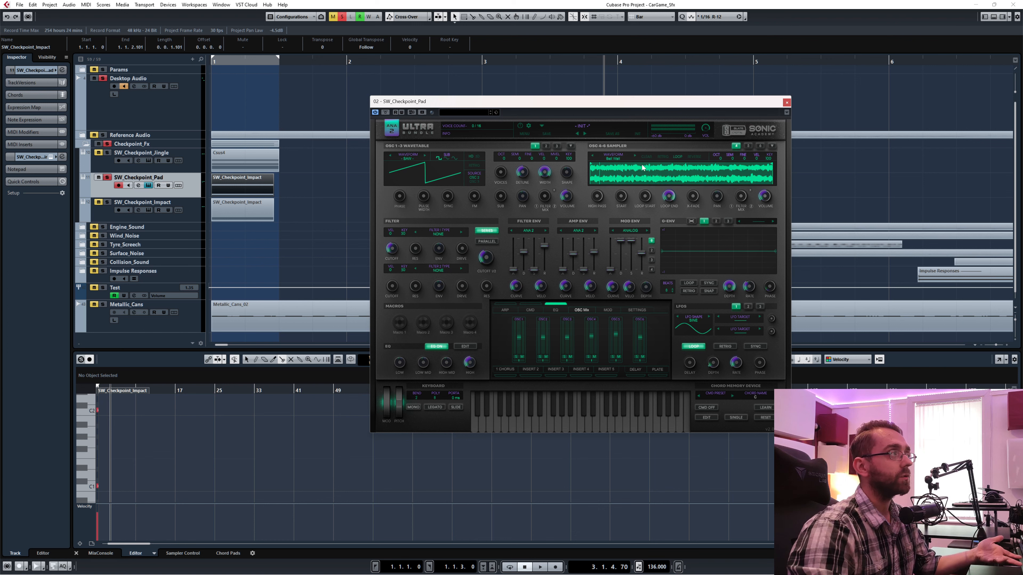
click(747, 146)
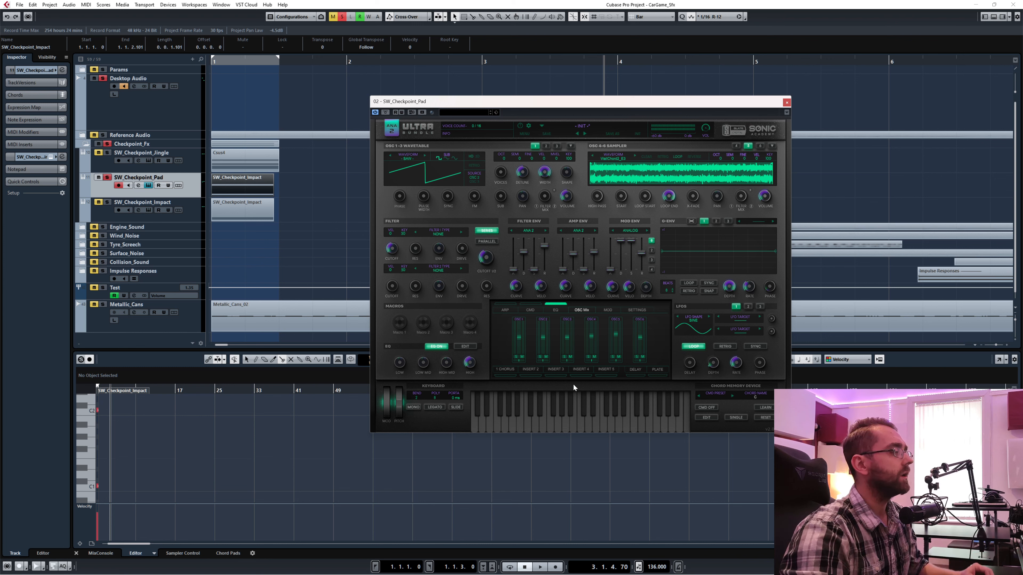
Solo sampler oscillators 4 and 5 in turn to audition the pad, and play both together without solo
key(period)
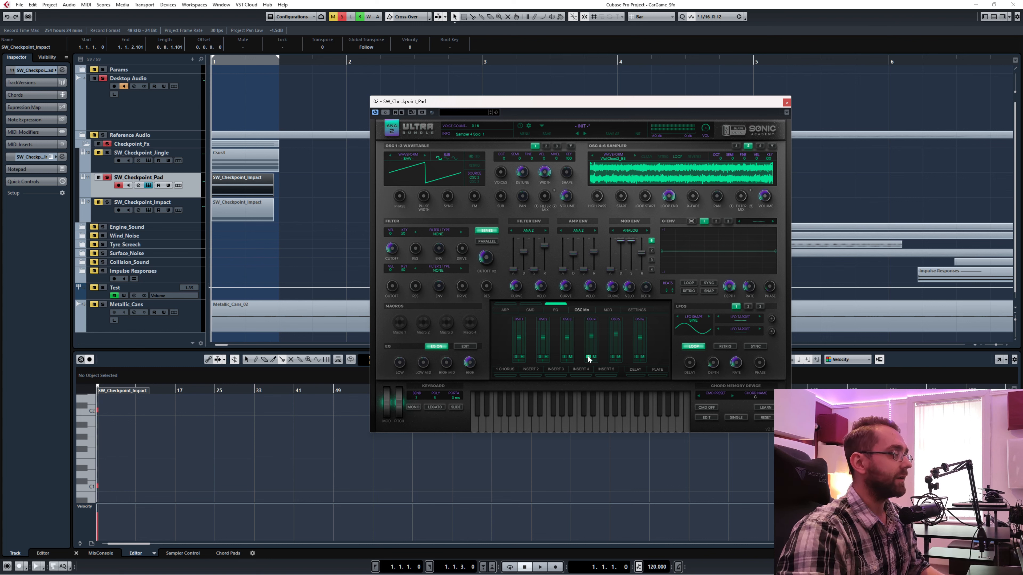
key(space)
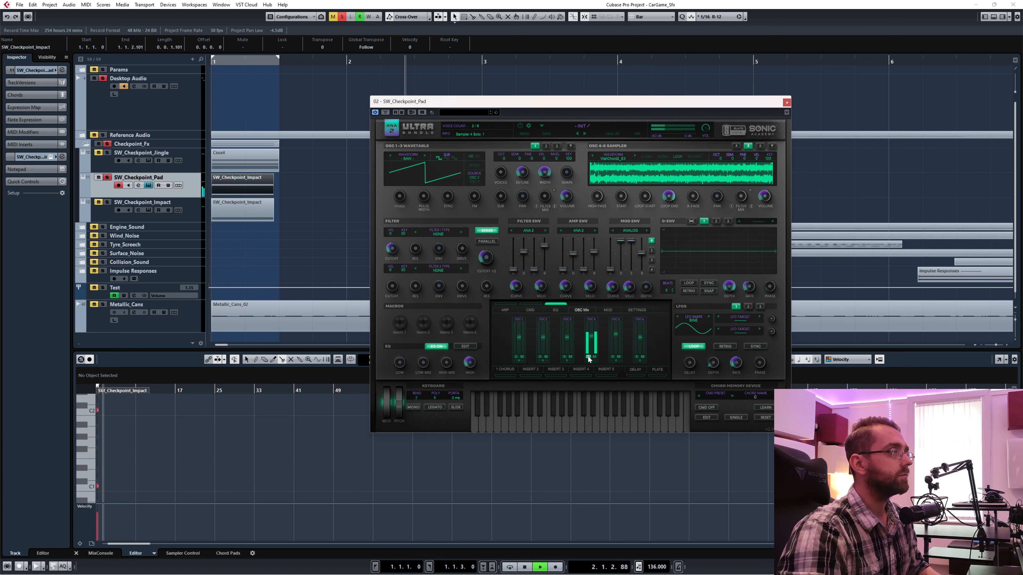
click(613, 357)
key(space)
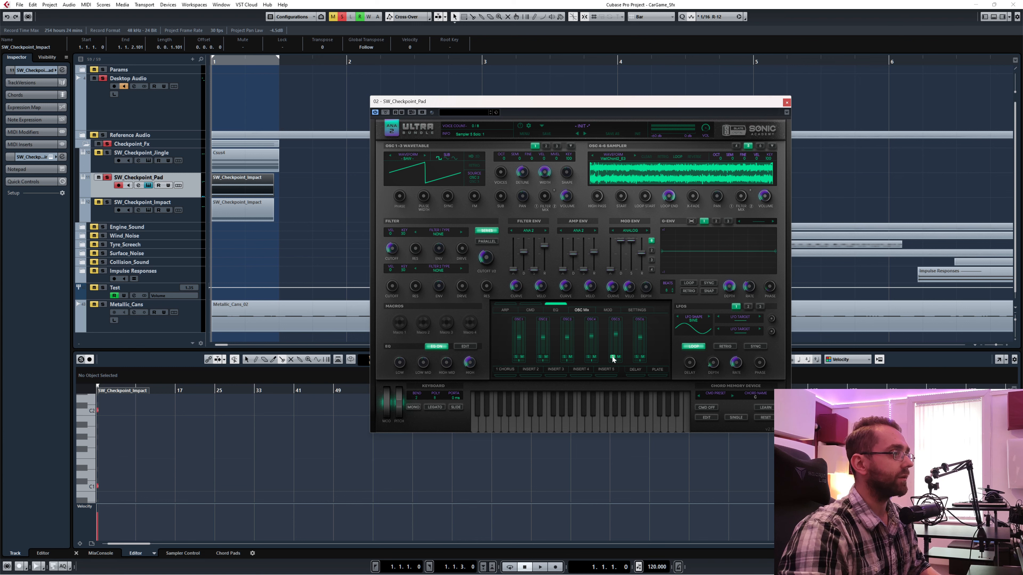
key(space)
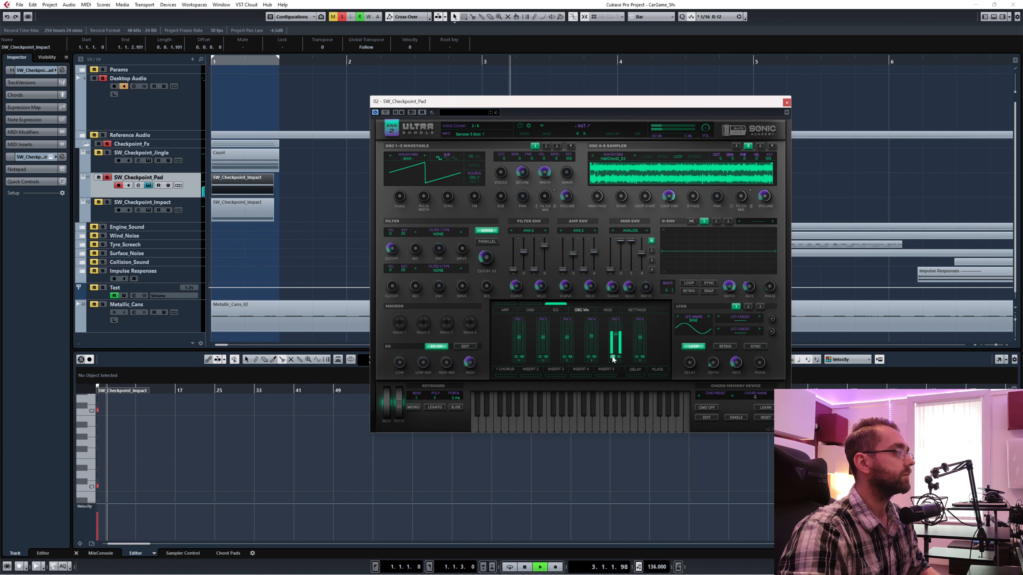
click(613, 357)
key(space)
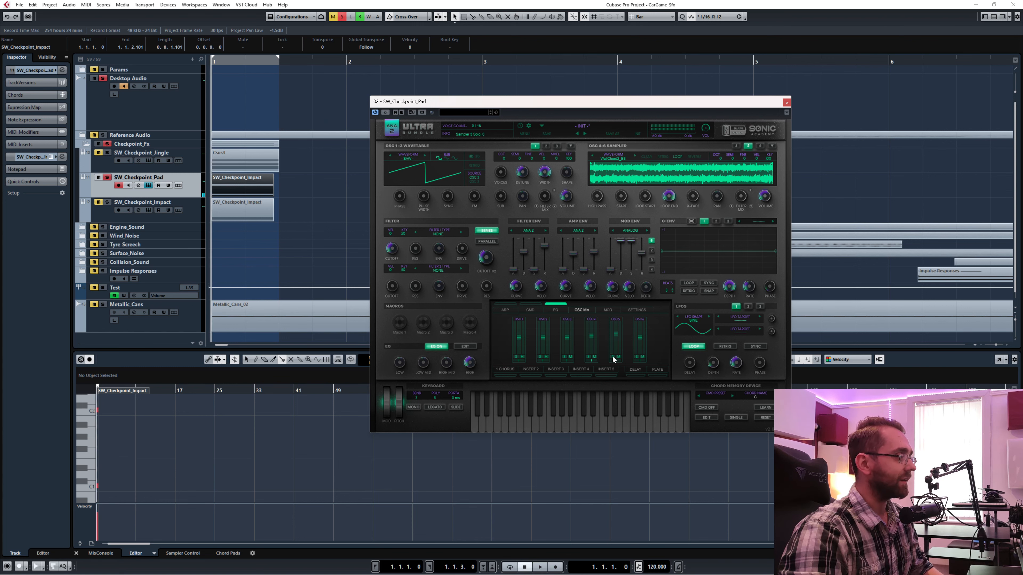
key(space)
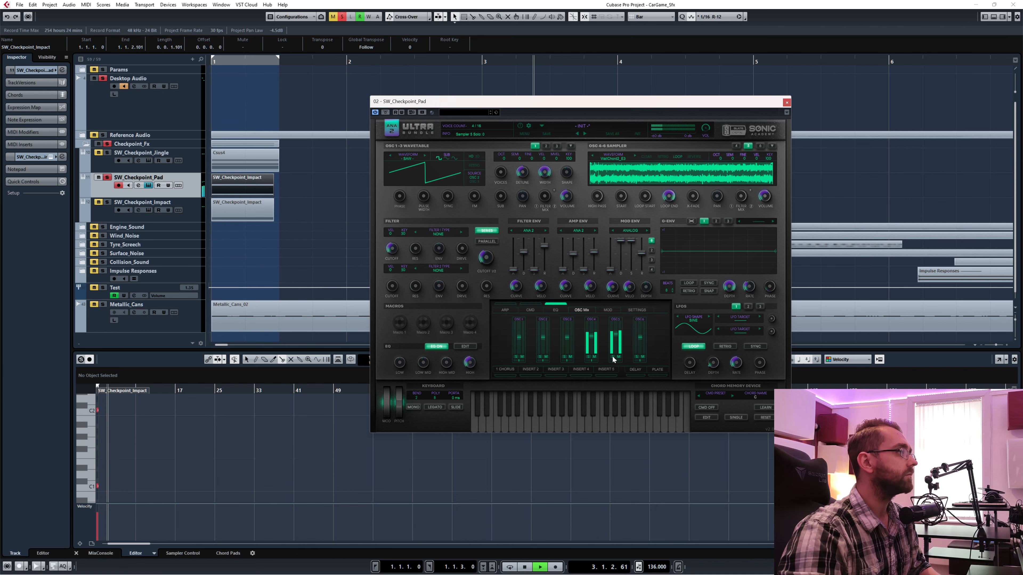
key(space)
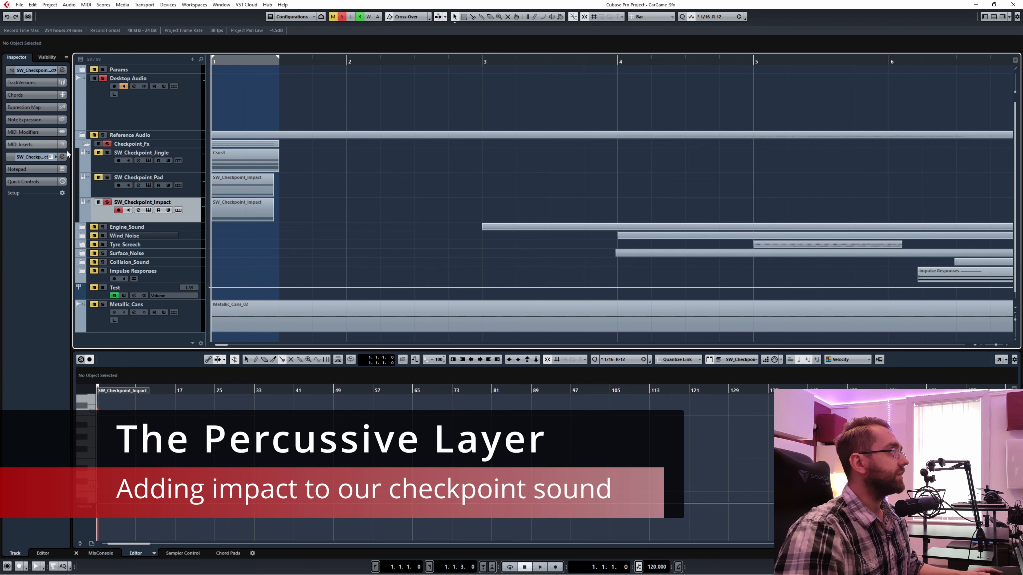
Open the SW_Checkpoint_Impact synth and audition its percussive sampler sound
click(148, 210)
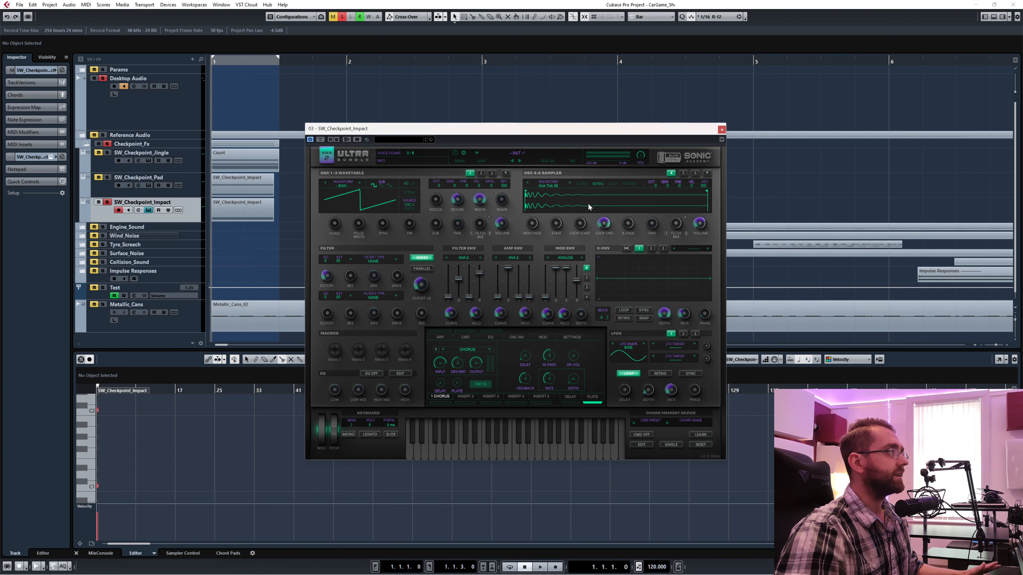
drag(560, 133, 597, 76)
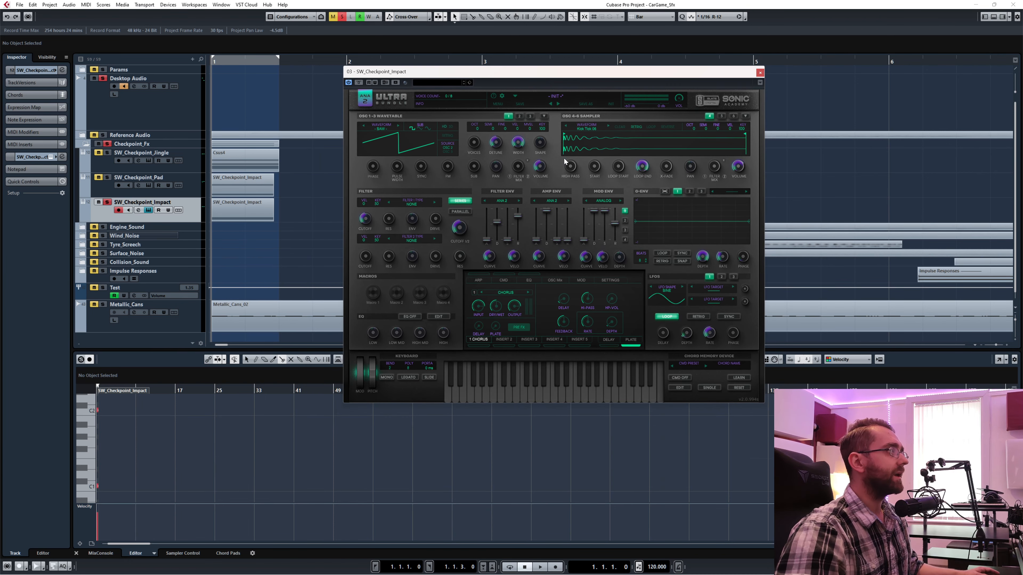
key(space)
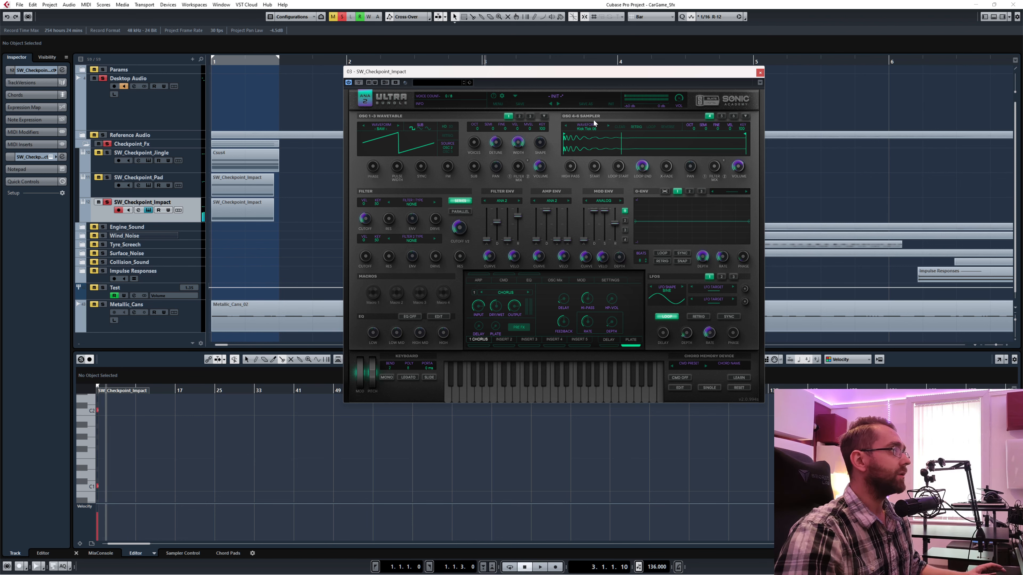
key(space)
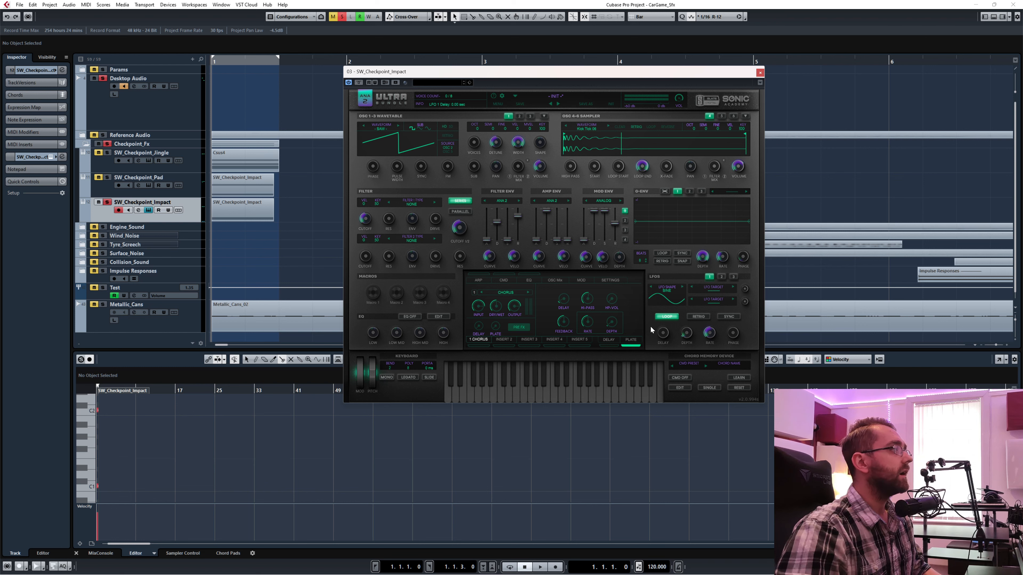
Show the impact synth's plate reverb settings and audition the impact with the reverb
click(634, 340)
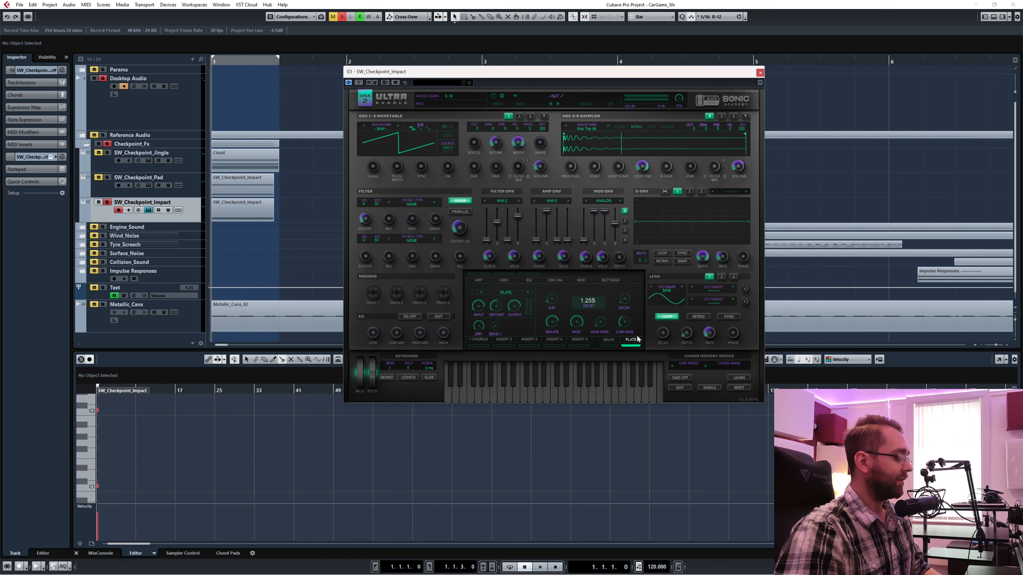
key(space)
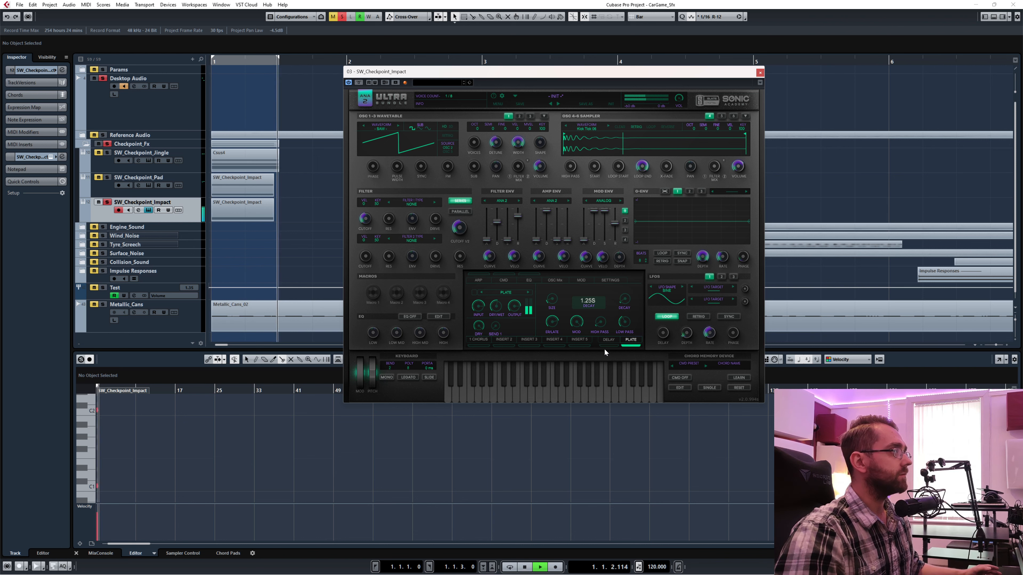
key(space)
Solo the SW_Checkpoint_Jingle, SW_Checkpoint_Pad and SW_Checkpoint_Impact tracks and play all three together from the project start
click(107, 201)
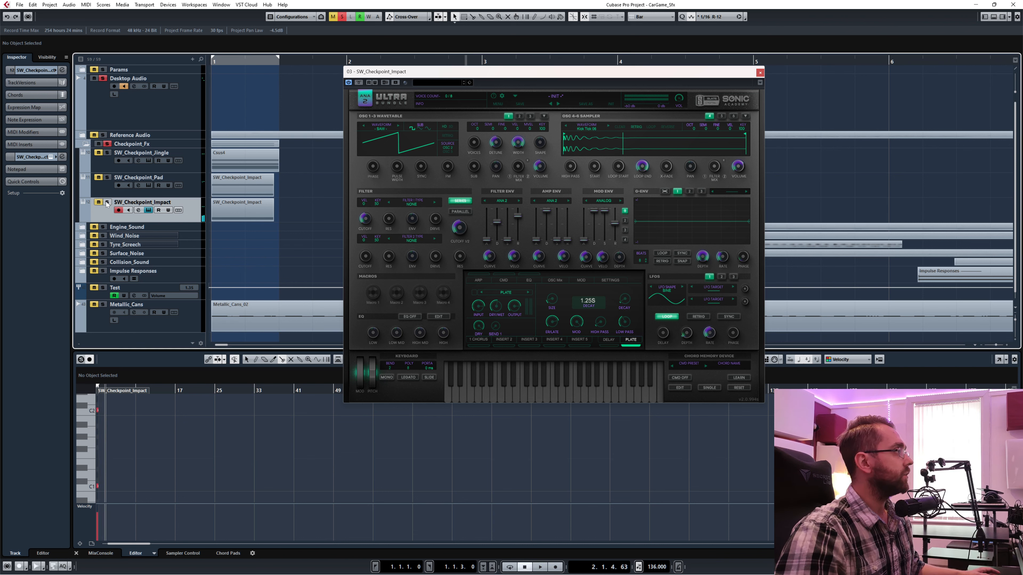
click(107, 153)
click(107, 178)
click(107, 202)
key(Home)
key(space)
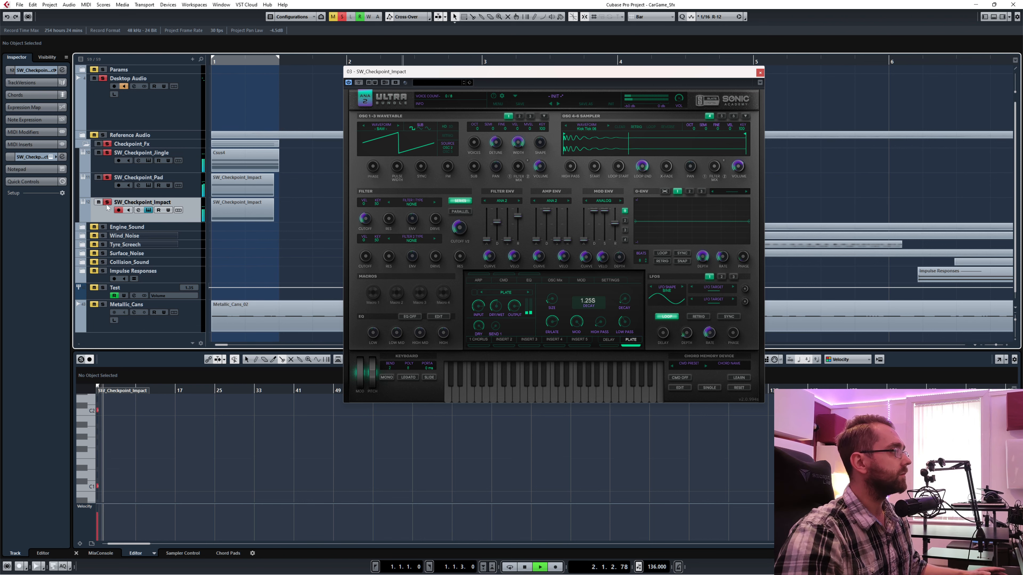